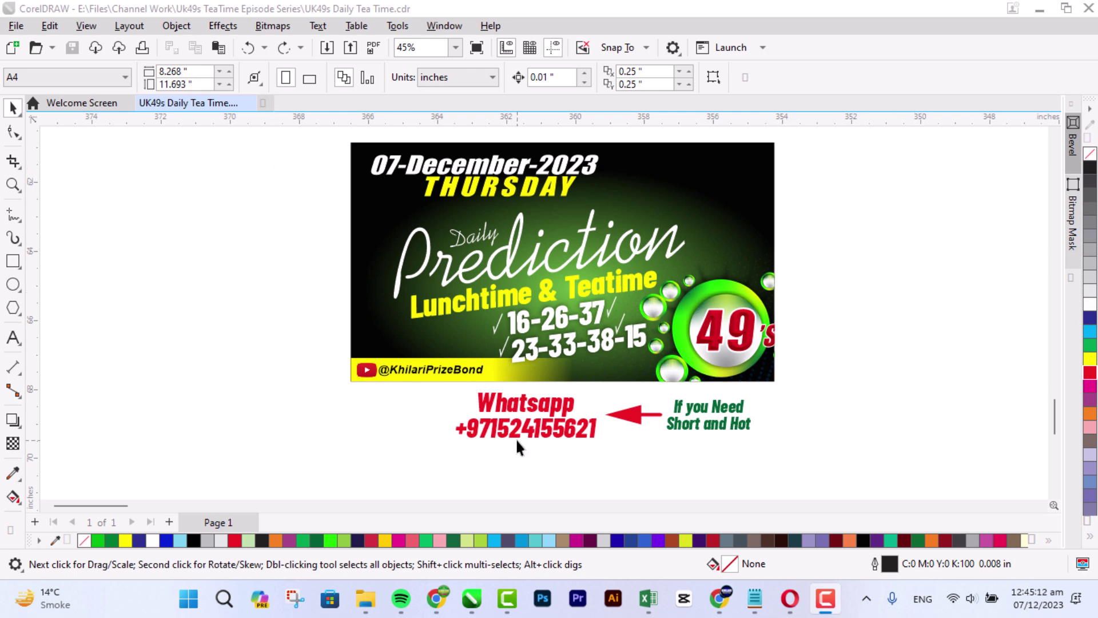
scroll(449, 410, up, 2)
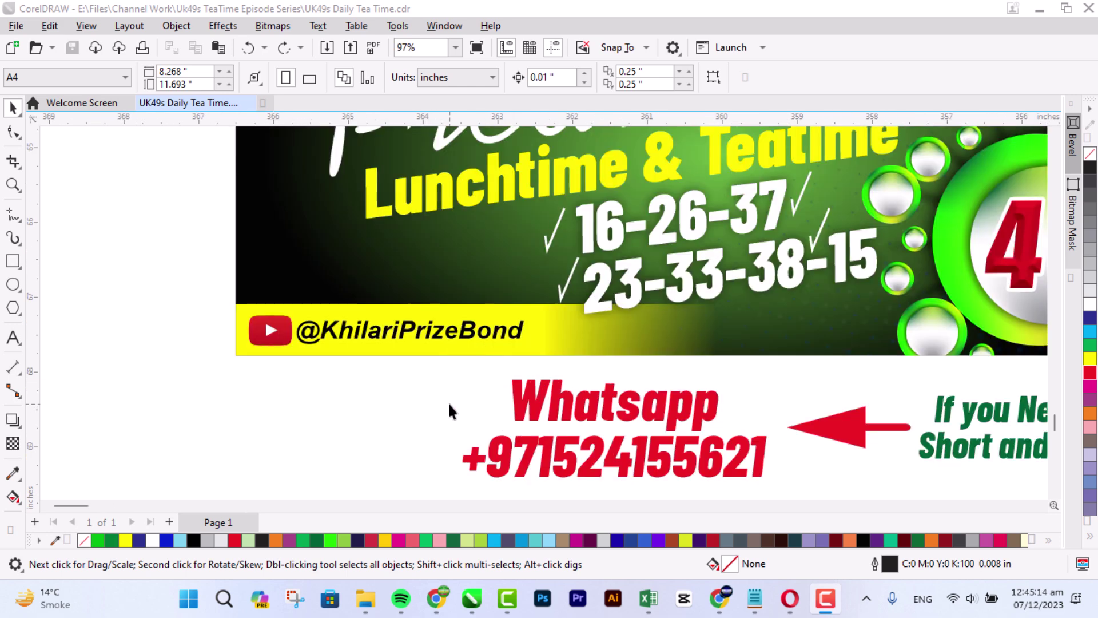
scroll(399, 346, up, 2)
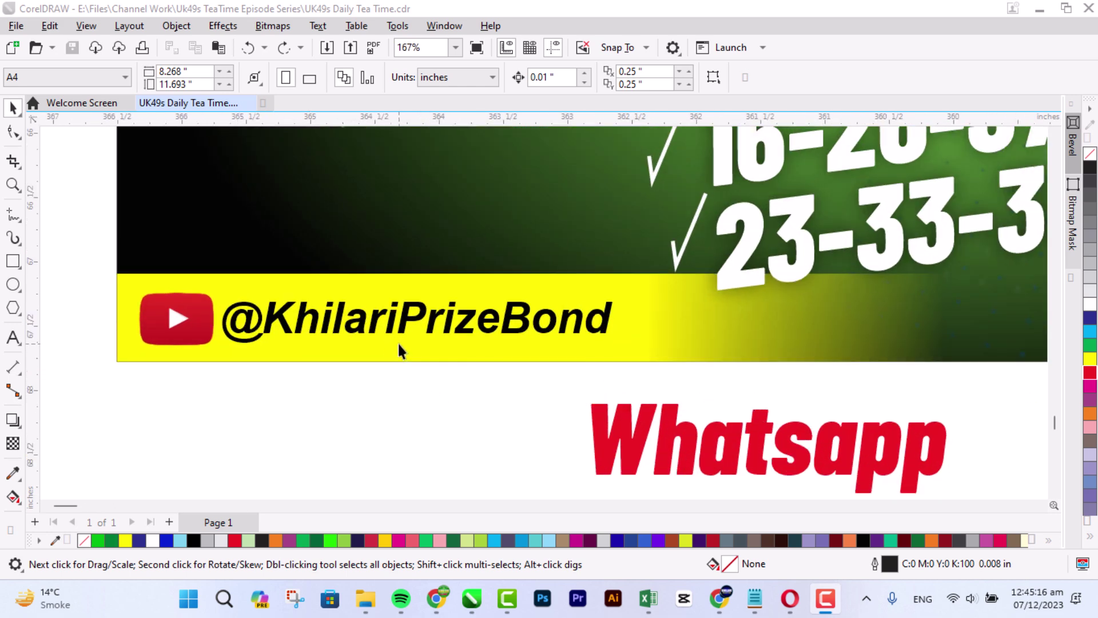
scroll(399, 346, down, 2)
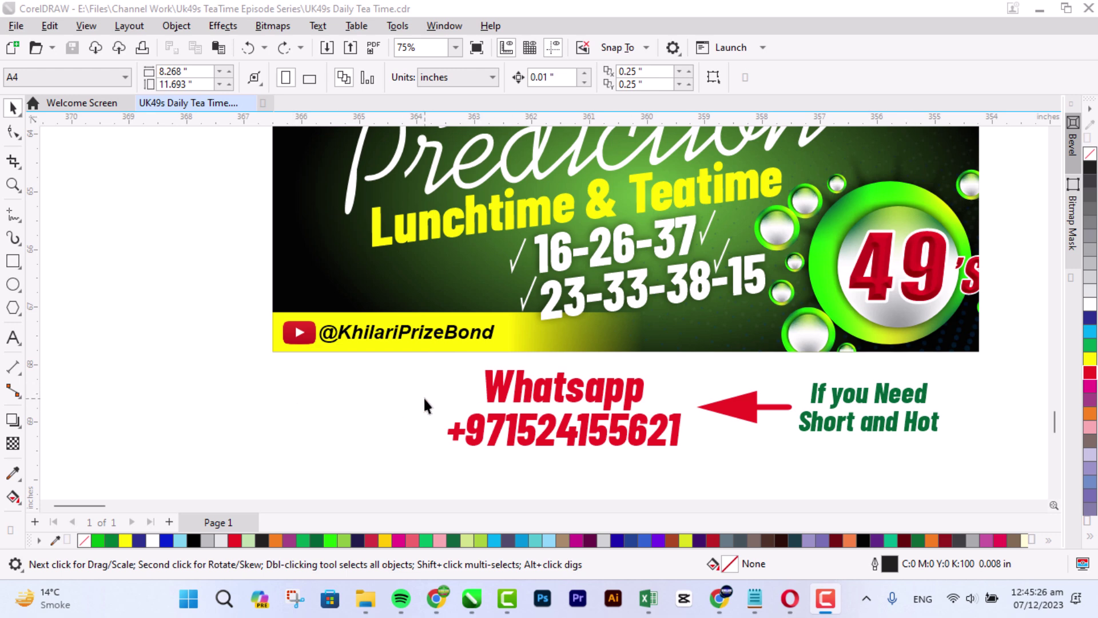
scroll(424, 406, down, 2)
scroll(684, 406, down, 2)
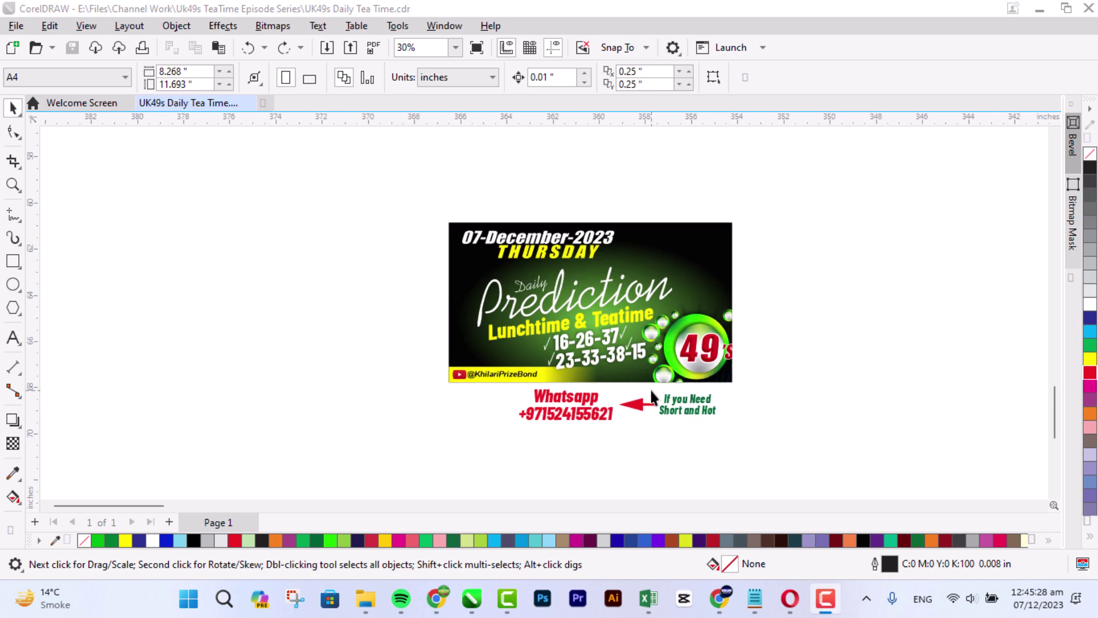
Step: Enlarge the Wednesday 6th December 2023 draw results picture to about 15.3 inches wide beside the Teatime predictions
click(1055, 495)
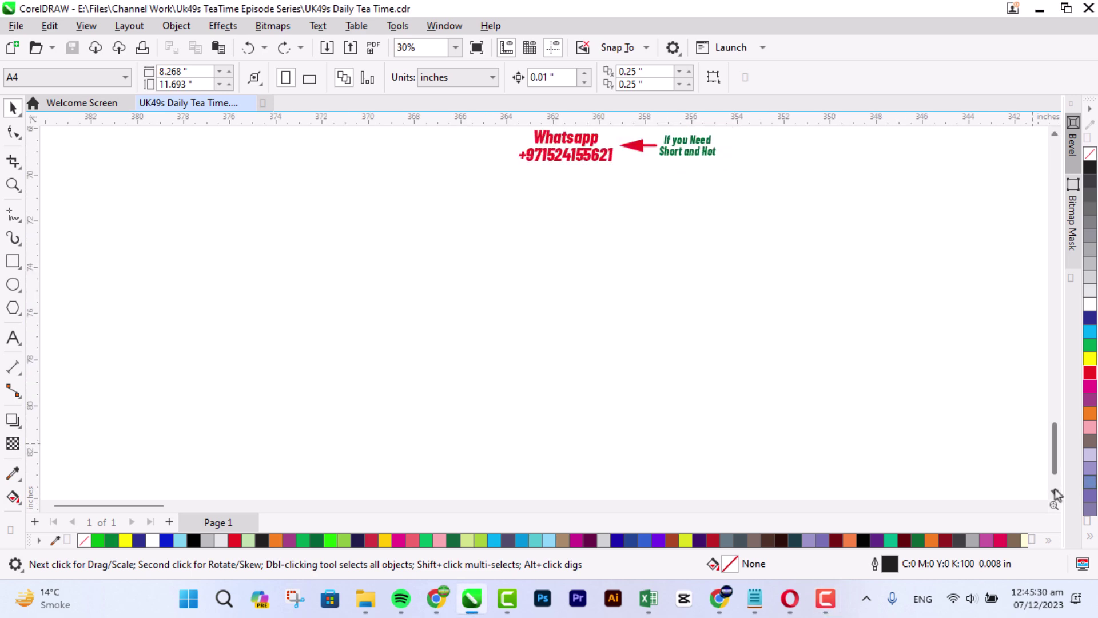
click(1044, 505)
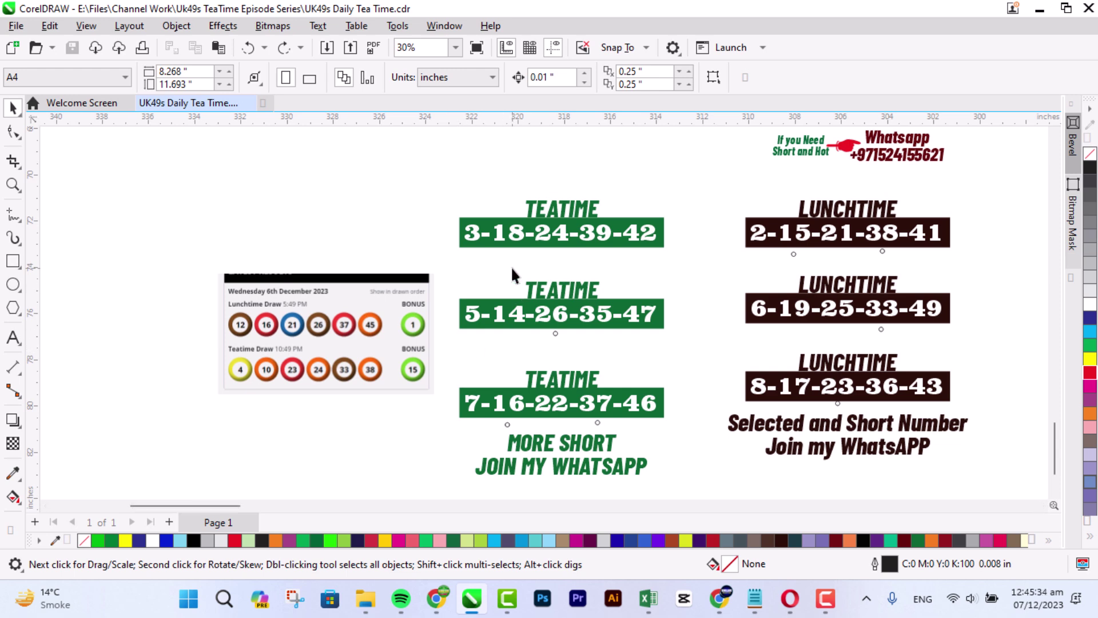
click(250, 306)
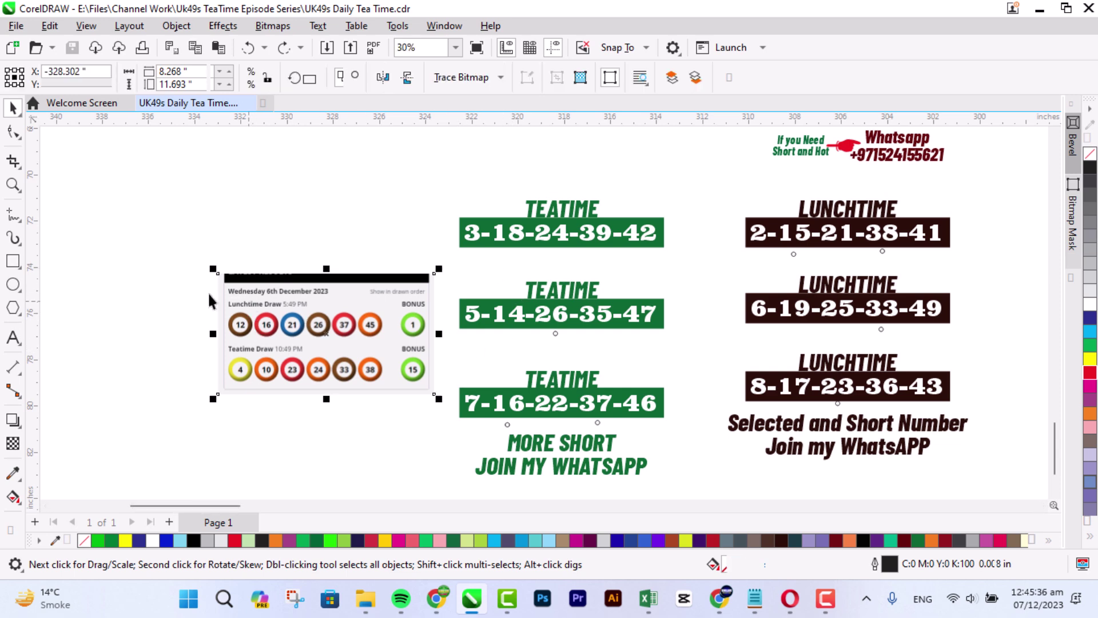
drag(210, 266, 86, 197)
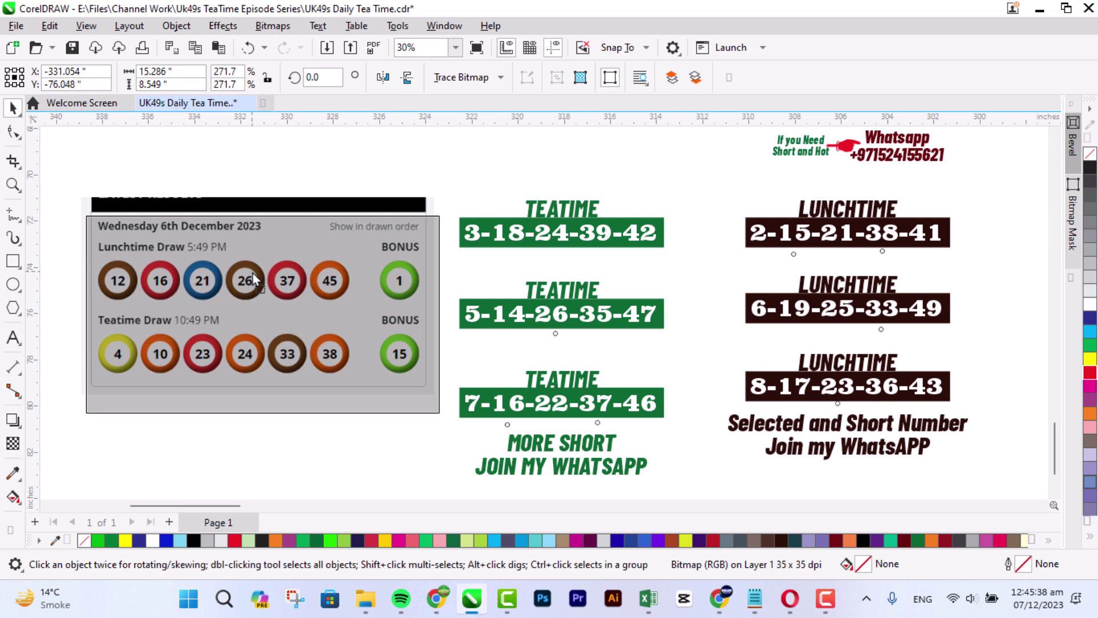
click(260, 166)
Step: Draw freehand curves circling 16, 37 and 26 in the Teatime predictions and linking each to its ball in the Lunchtime draw
click(14, 220)
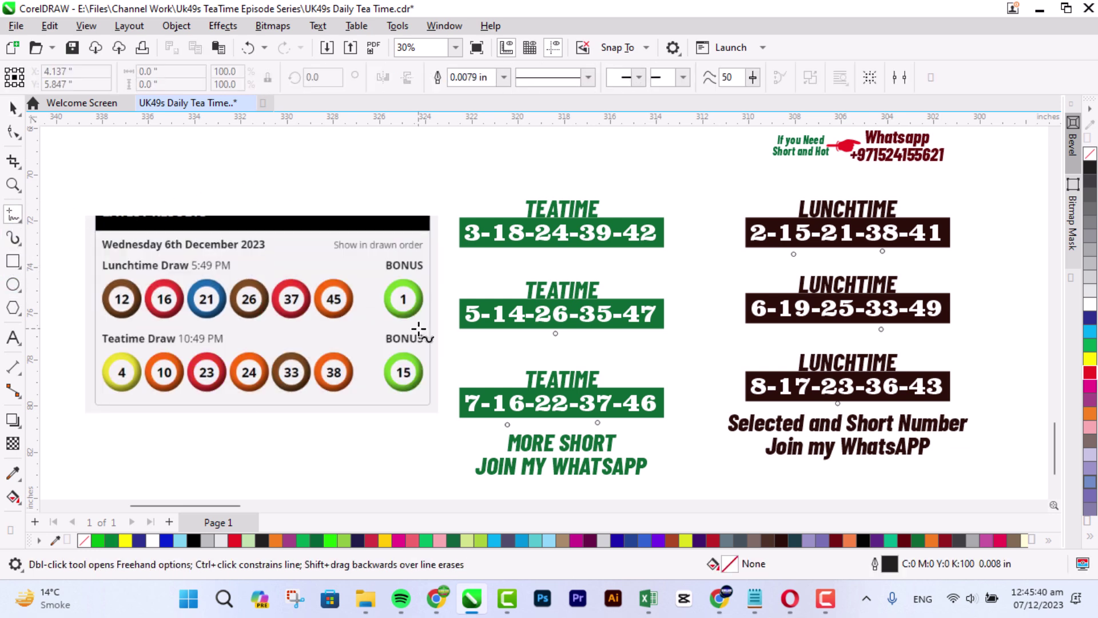
mouse_move(496, 384)
mouse_down()
mouse_move(495, 427)
mouse_move(524, 420)
mouse_move(528, 394)
mouse_move(425, 365)
mouse_move(181, 330)
mouse_move(142, 295)
mouse_move(158, 275)
mouse_move(181, 315)
mouse_up()
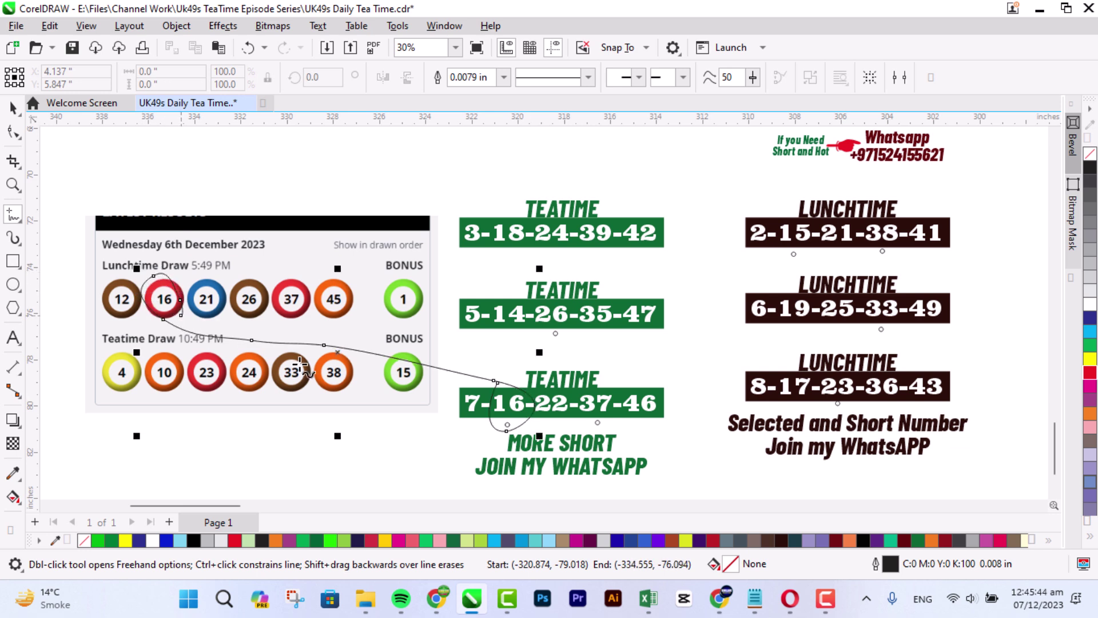
mouse_move(580, 389)
mouse_down()
mouse_move(594, 420)
mouse_move(616, 395)
mouse_move(287, 323)
mouse_move(273, 297)
mouse_move(290, 275)
mouse_move(310, 297)
mouse_move(285, 322)
mouse_up()
mouse_move(536, 317)
mouse_down()
mouse_move(540, 338)
mouse_move(583, 297)
mouse_move(389, 260)
mouse_move(229, 294)
mouse_move(246, 335)
mouse_move(240, 269)
mouse_move(255, 320)
mouse_up()
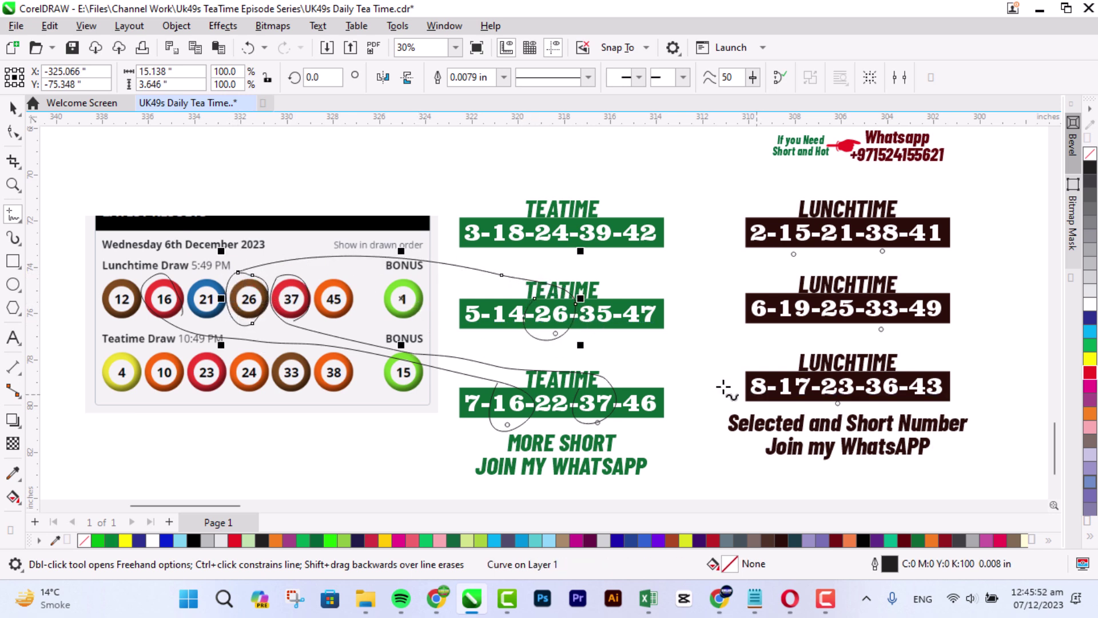
Step: Draw freehand curves circling 15, 38, 33 and 23 in the Lunchtime predictions and linking each to its ball in the Teatime draw
mouse_move(776, 226)
mouse_down()
mouse_move(815, 231)
mouse_move(778, 207)
mouse_move(682, 328)
mouse_move(594, 345)
mouse_move(397, 345)
mouse_move(375, 351)
mouse_move(382, 386)
mouse_move(421, 379)
mouse_move(405, 349)
mouse_move(387, 348)
mouse_move(422, 346)
mouse_up()
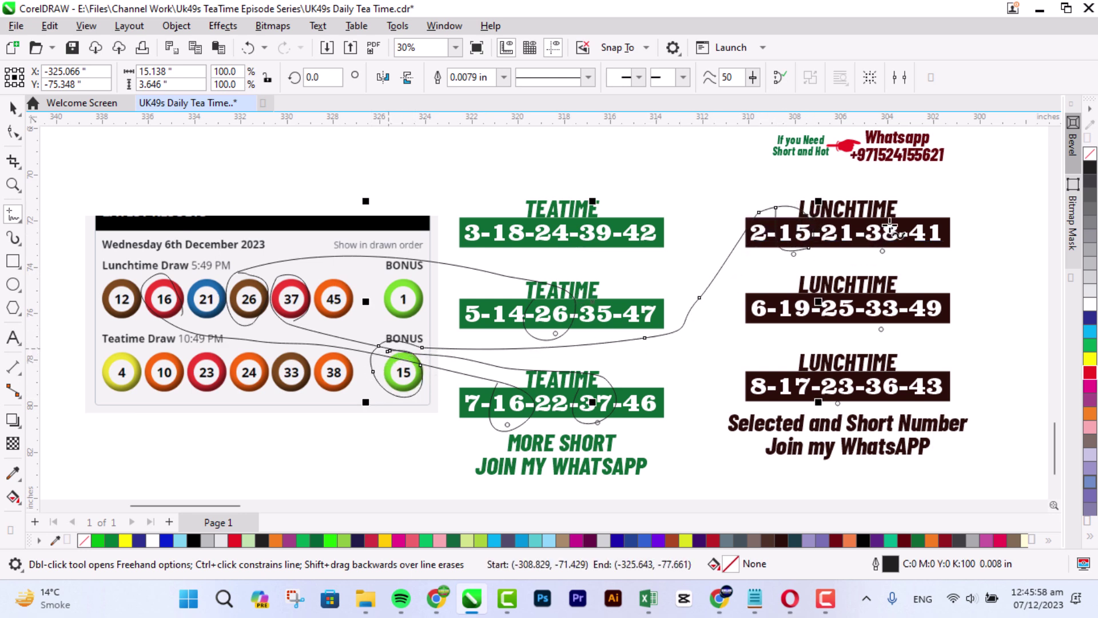
mouse_move(880, 226)
mouse_down()
mouse_move(868, 246)
mouse_move(894, 239)
mouse_move(665, 250)
mouse_move(420, 354)
mouse_move(316, 373)
mouse_move(333, 394)
mouse_move(346, 365)
mouse_up()
mouse_move(860, 311)
mouse_down()
mouse_move(896, 299)
mouse_move(654, 284)
mouse_move(415, 315)
mouse_move(298, 340)
mouse_move(272, 364)
mouse_move(289, 399)
mouse_move(313, 366)
mouse_move(289, 352)
mouse_up()
mouse_move(818, 364)
mouse_down()
mouse_move(813, 394)
mouse_move(841, 398)
mouse_move(760, 344)
mouse_move(274, 343)
mouse_move(180, 370)
mouse_move(197, 395)
mouse_move(220, 358)
mouse_up()
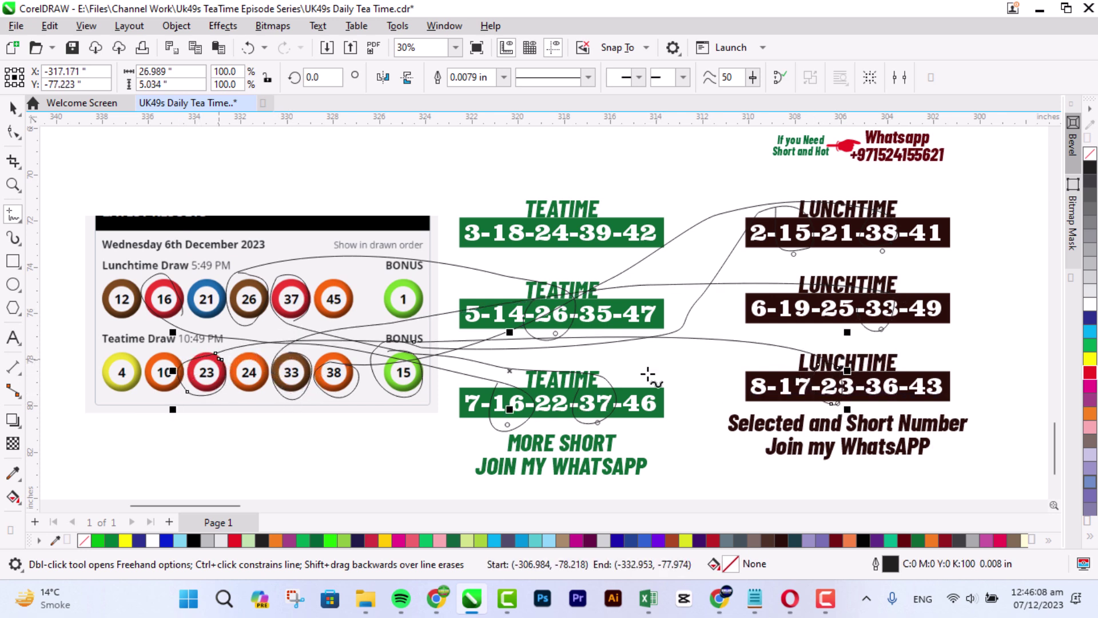
Step: Place the first TEATIME block, with its heading, green box and numbers 3-18-24-39-42, below the prediction banner's WhatsApp line
scroll(812, 346, down, 4)
scroll(466, 249, up, 5)
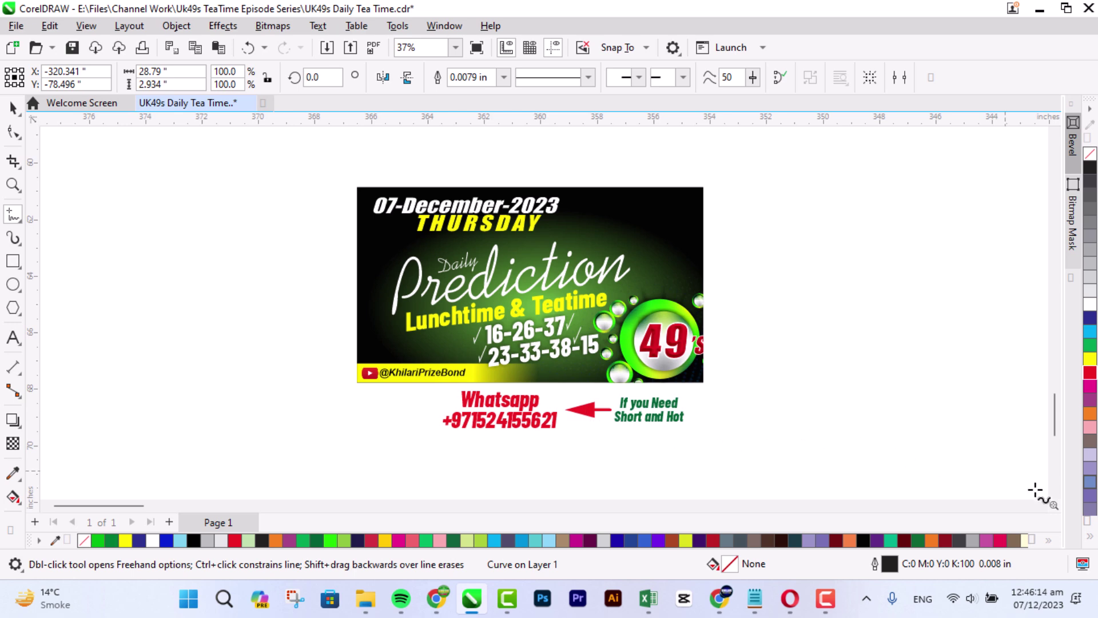
scroll(1060, 494, down, 2)
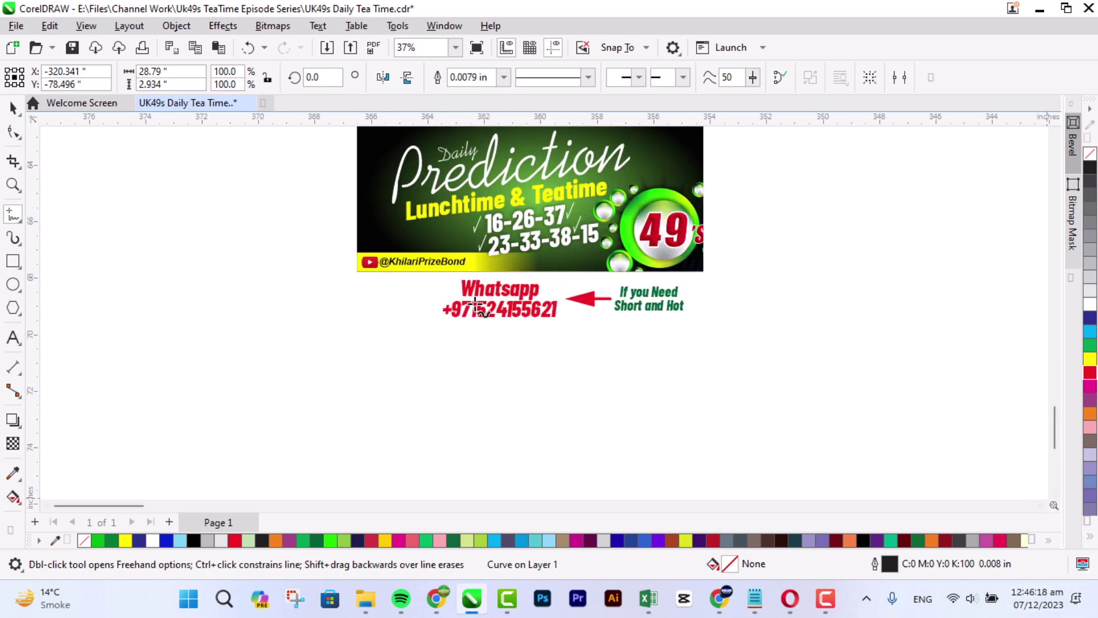
key(space)
click(1040, 505)
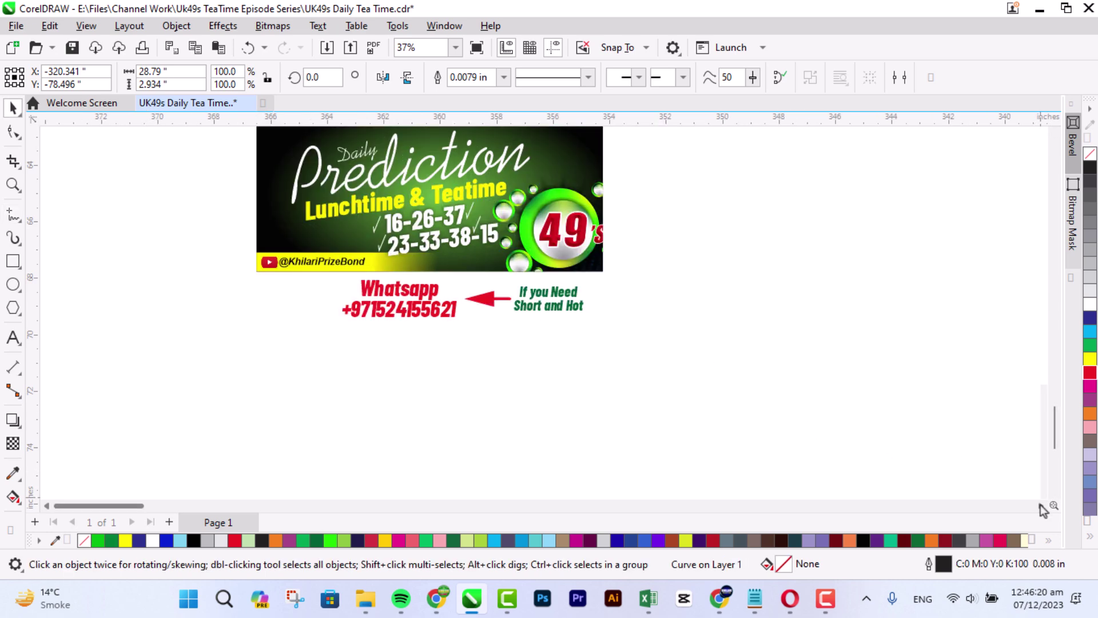
click(1041, 504)
click(1041, 505)
click(1040, 504)
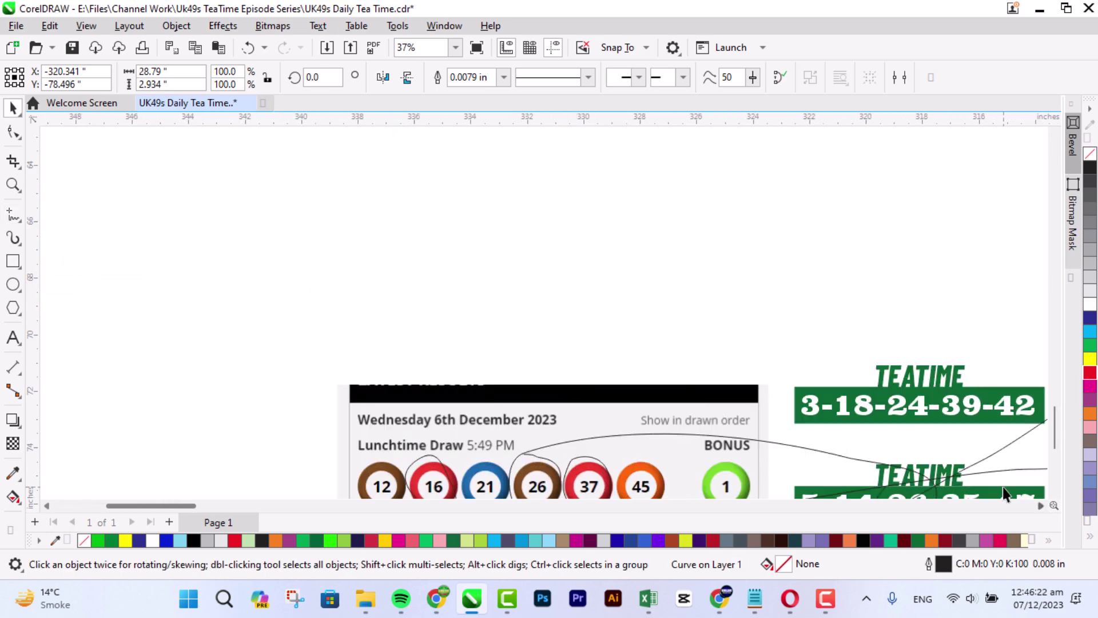
click(930, 412)
shift+click(939, 382)
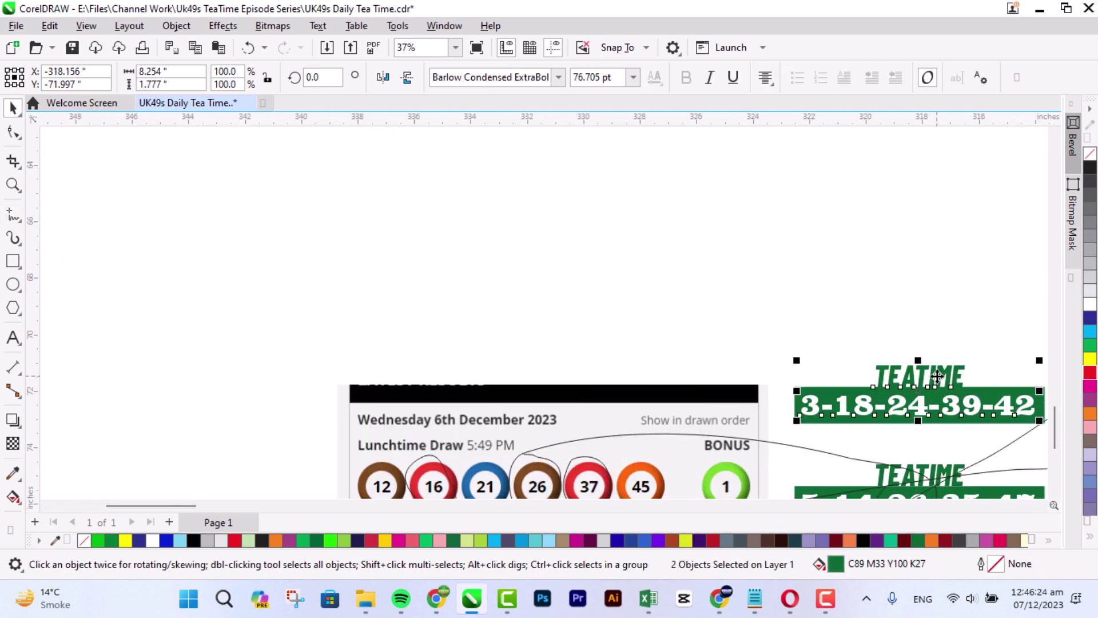
shift+click(993, 391)
scroll(993, 392, down, 2)
drag(984, 393, 352, 391)
scroll(246, 409, up, 5)
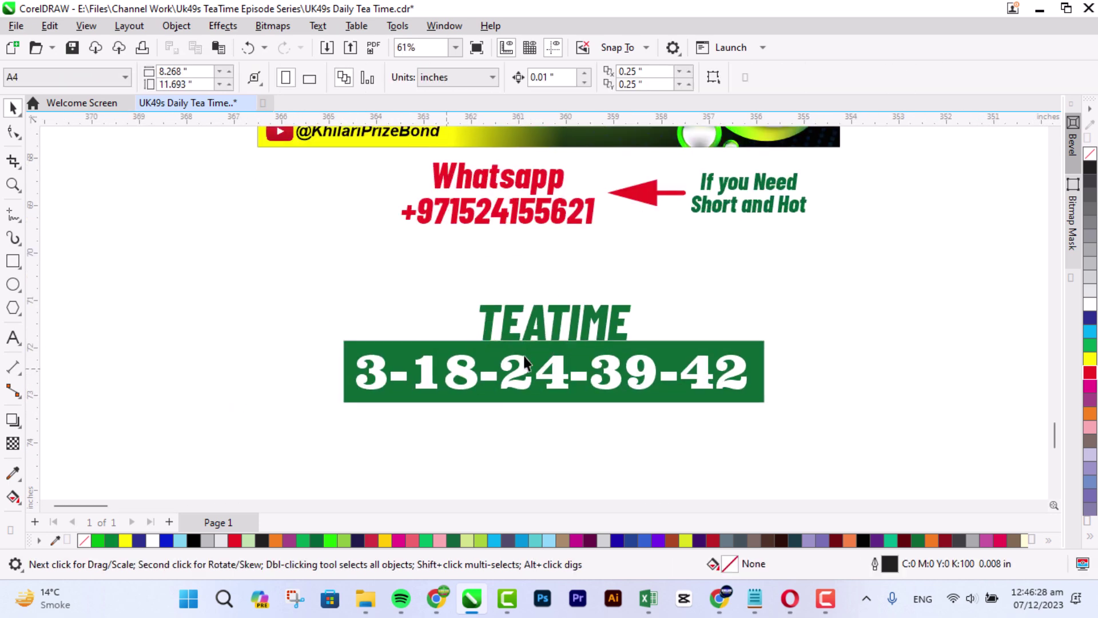
Step: Change the heading of the block below the banner to "Lunchtime"
click(538, 324)
double_click(538, 325)
text(L)
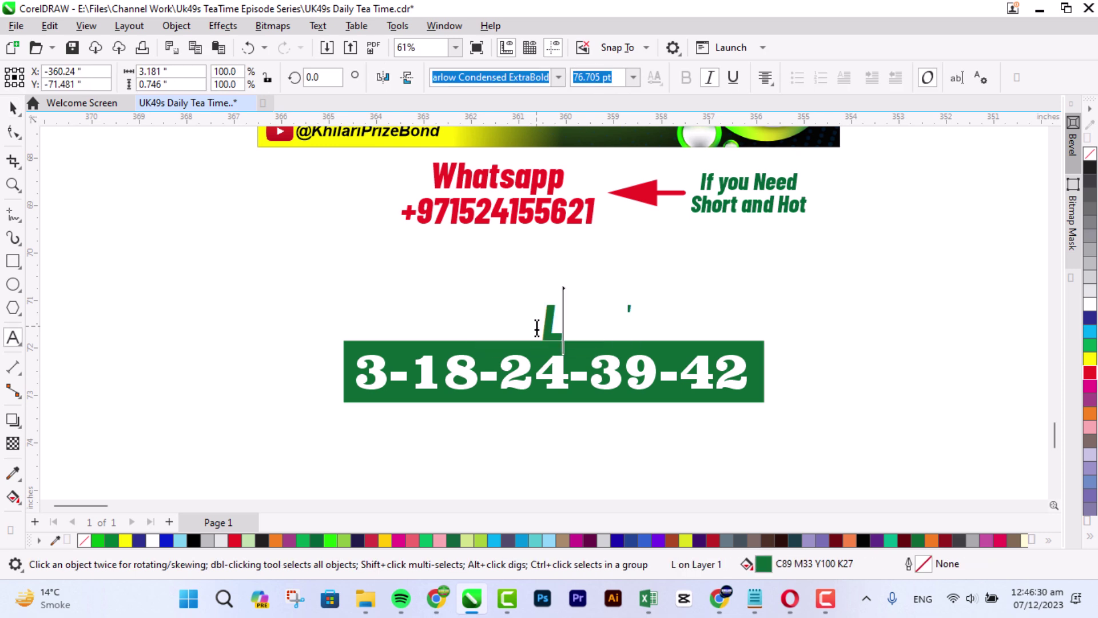
text(unchtie)
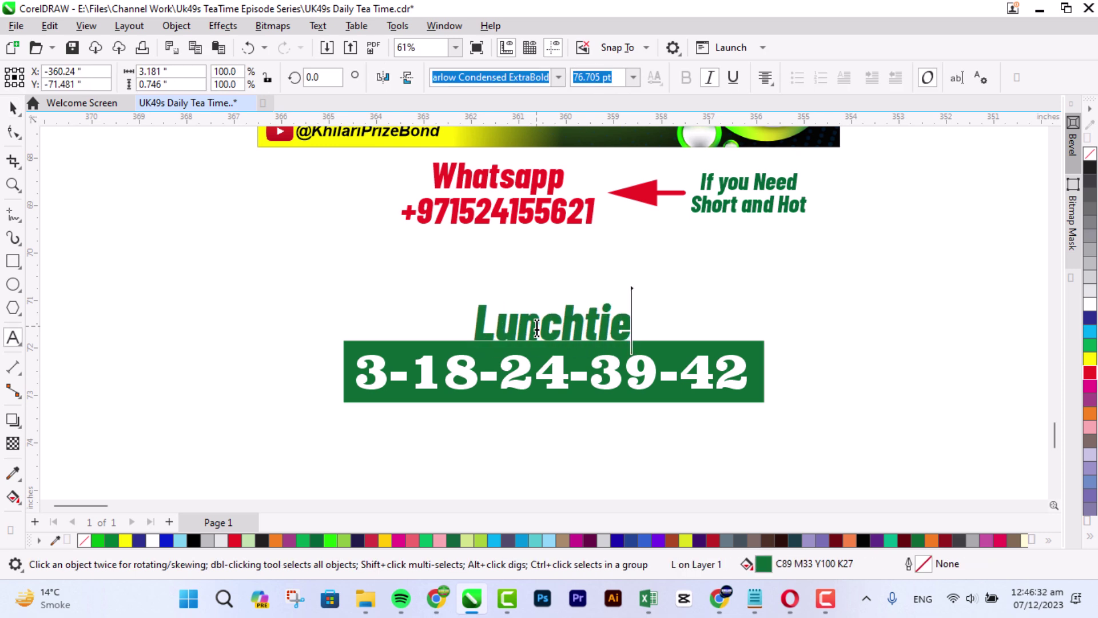
key(BackSpace)
text(me)
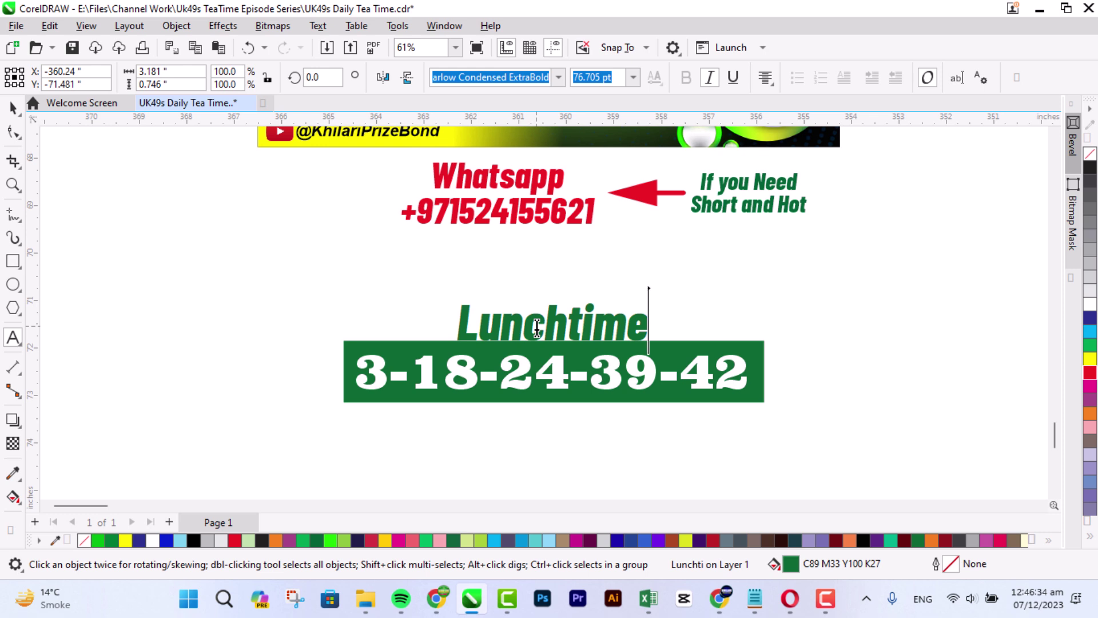
key(ctrl+space)
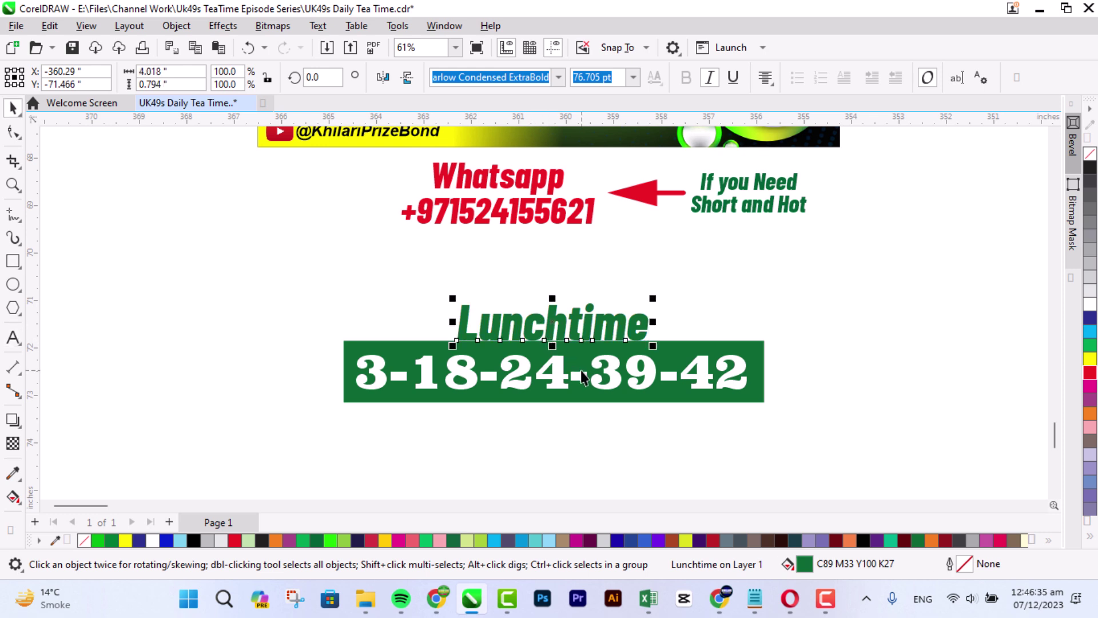
Step: Fill the Lunchtime heading and the box behind its numbers with dark purple
click(698, 540)
key(Tab)
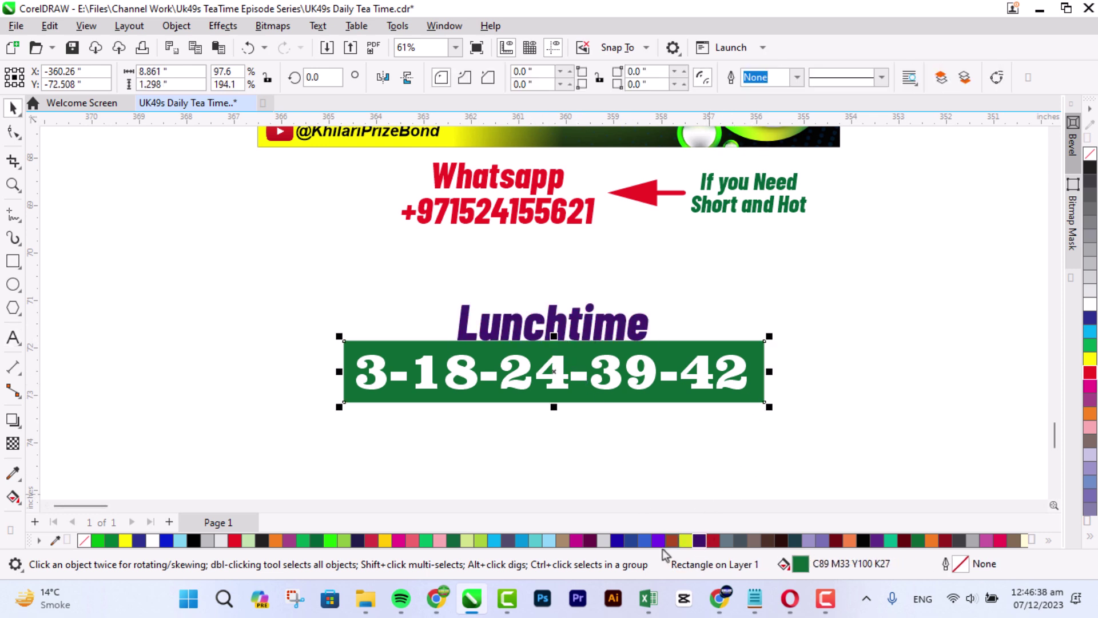
click(698, 540)
Step: Replace the numbers in the purple Lunchtime box with 3-11-22-32-40
click(711, 366)
double_click(635, 369)
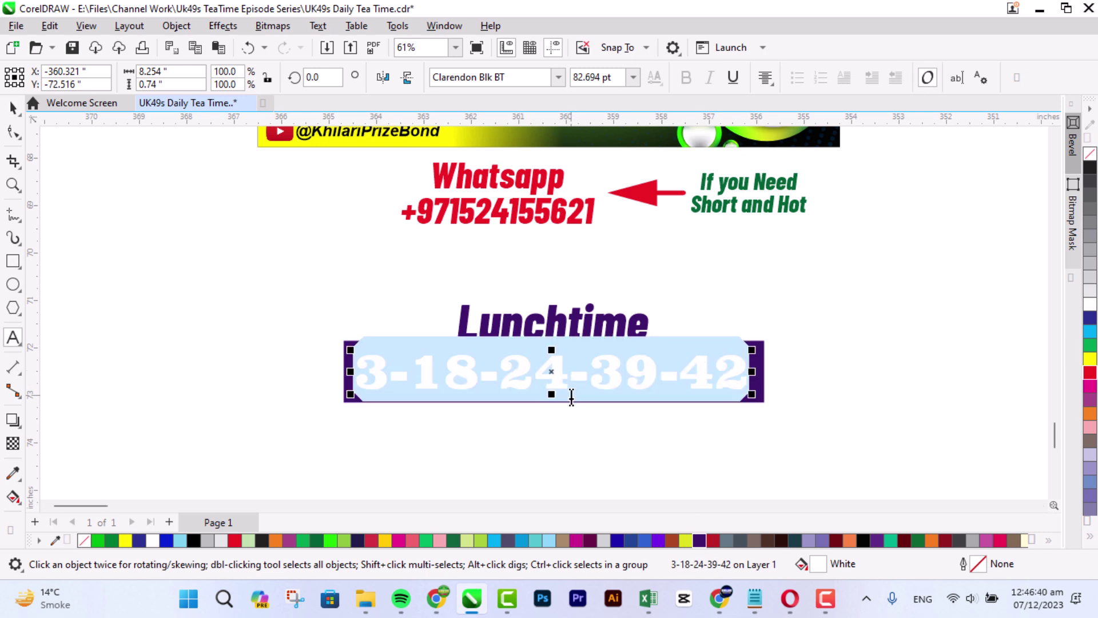
scroll(571, 396, up, 2)
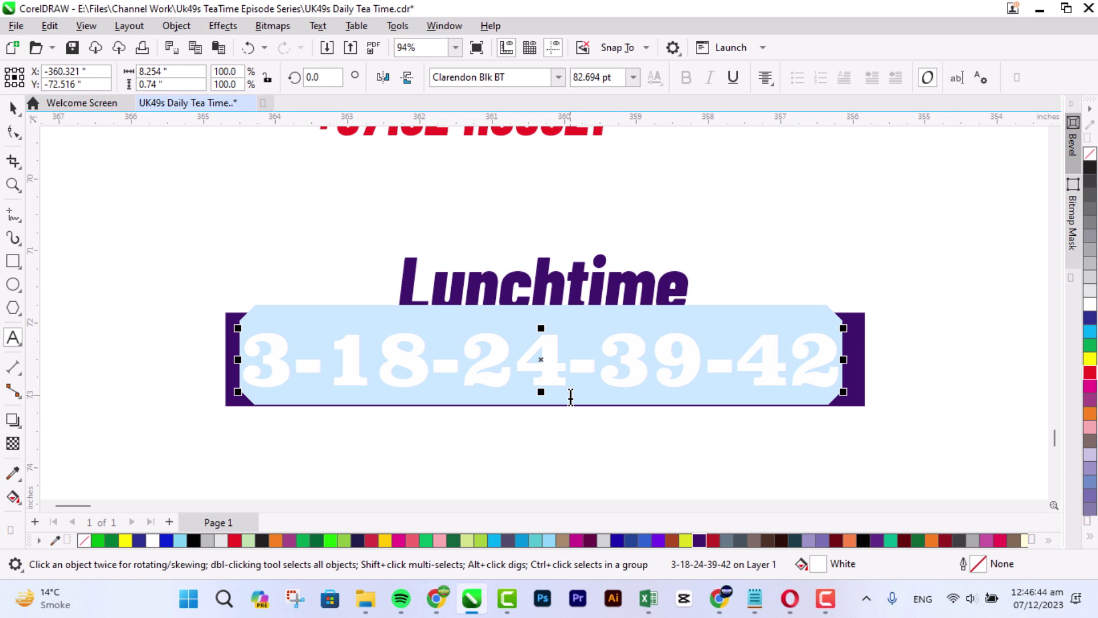
text(3-11)
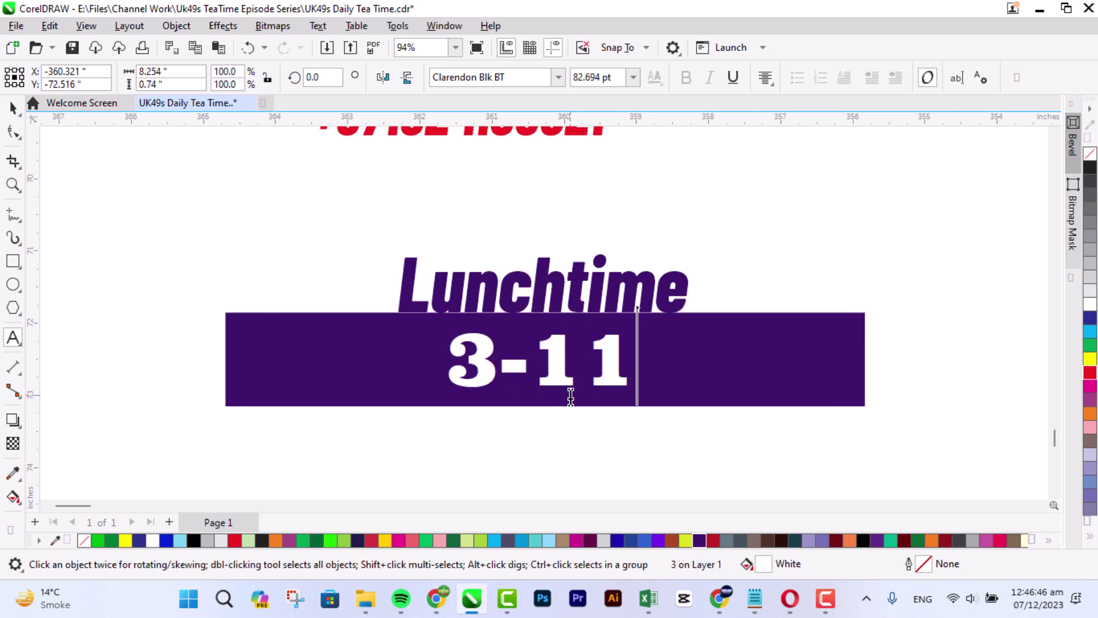
text(-22-)
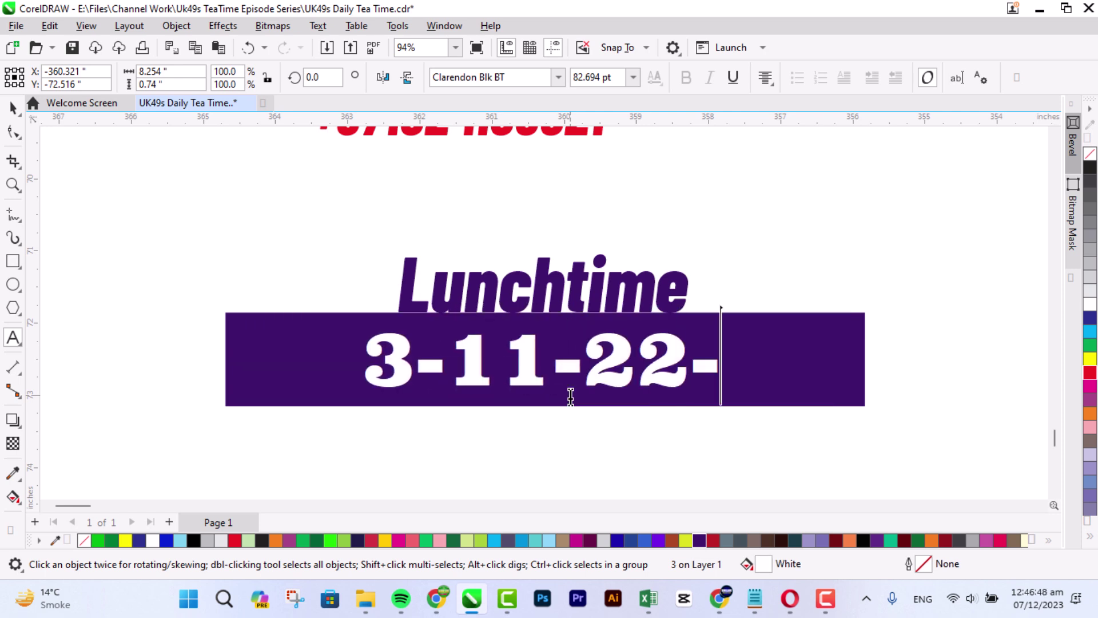
text(32-40)
key(ctrl+space)
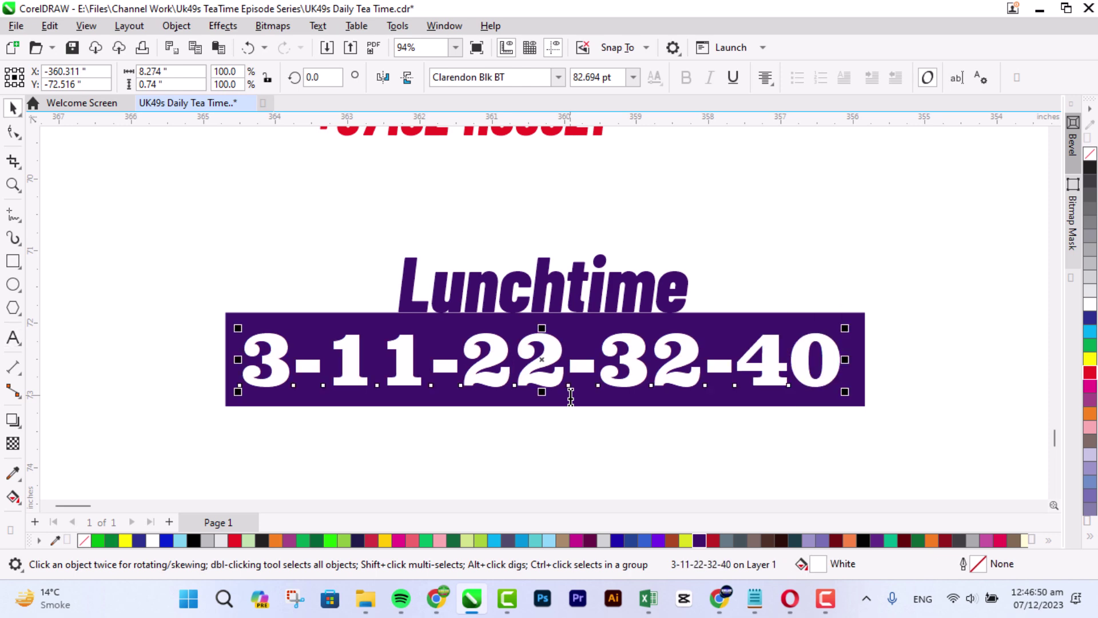
Step: Duplicate the complete Lunchtime block about 4.2 inches straight below the original
drag(172, 216, 966, 496)
scroll(447, 274, down, 2)
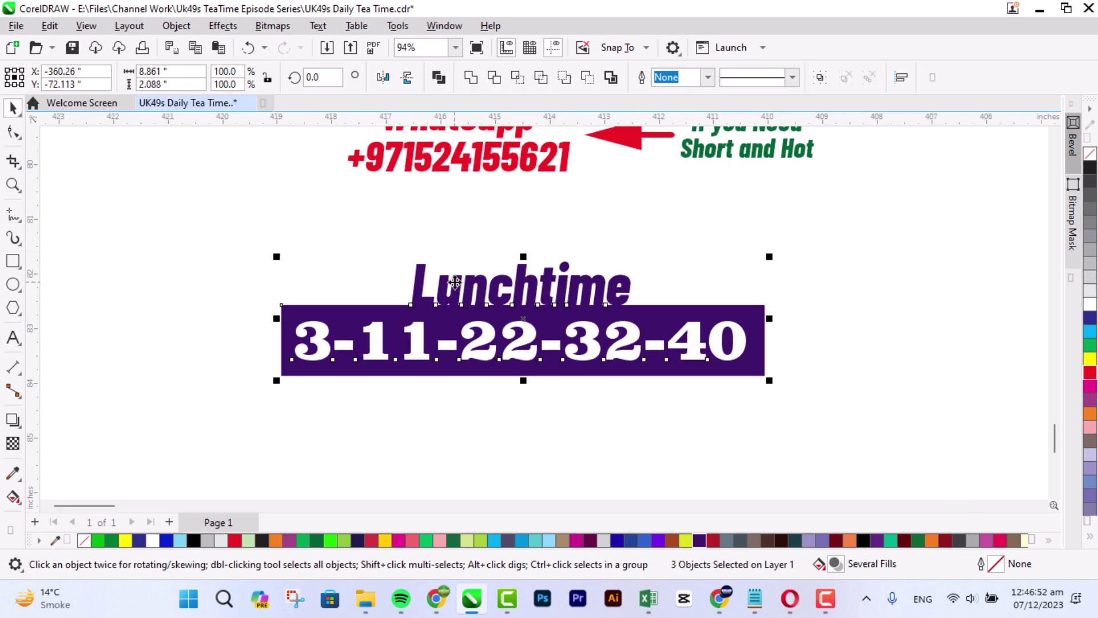
scroll(1055, 501, down, 3)
drag(613, 228, 613, 402)
Step: Replace the numbers in the duplicated Lunchtime block with 5-14-28-35-49
scroll(1052, 500, down, 2)
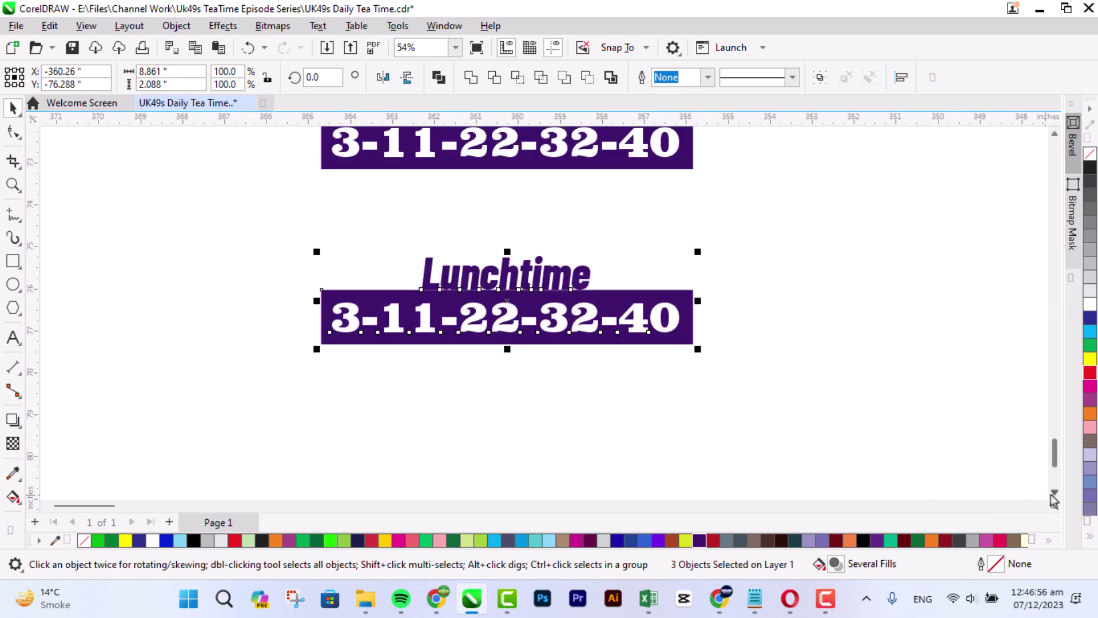
double_click(500, 261)
key(ctrl+a)
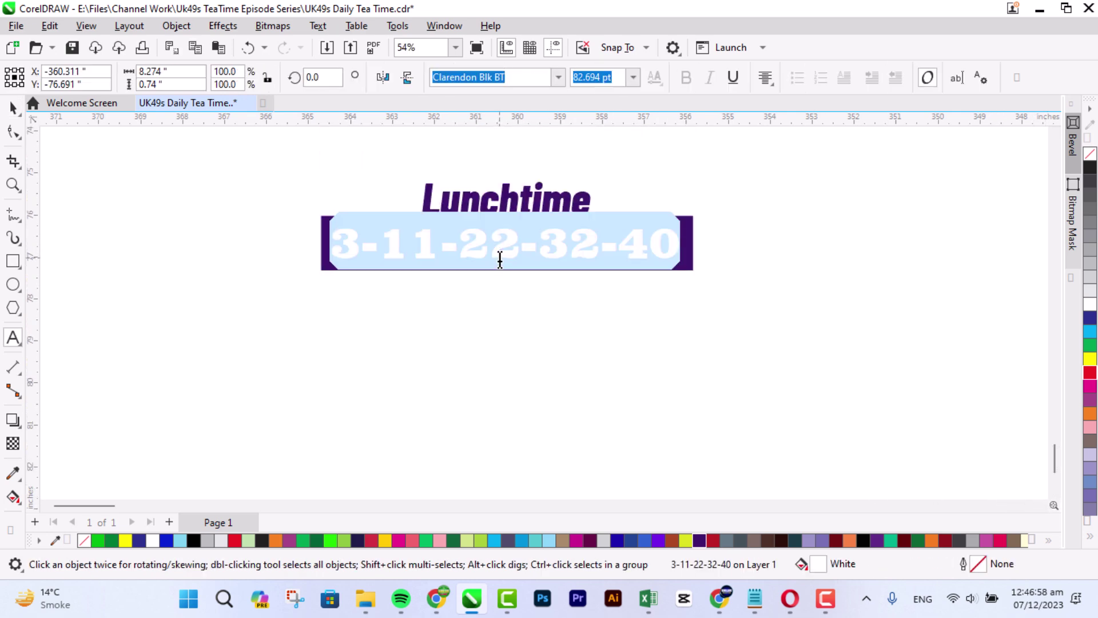
text(5-14)
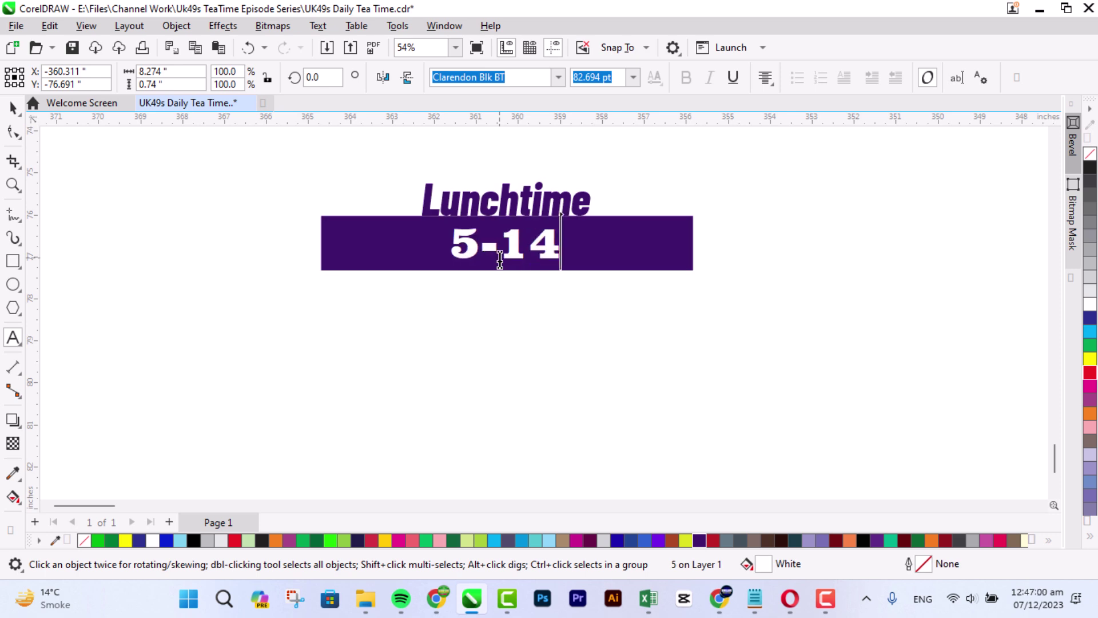
text(-28-)
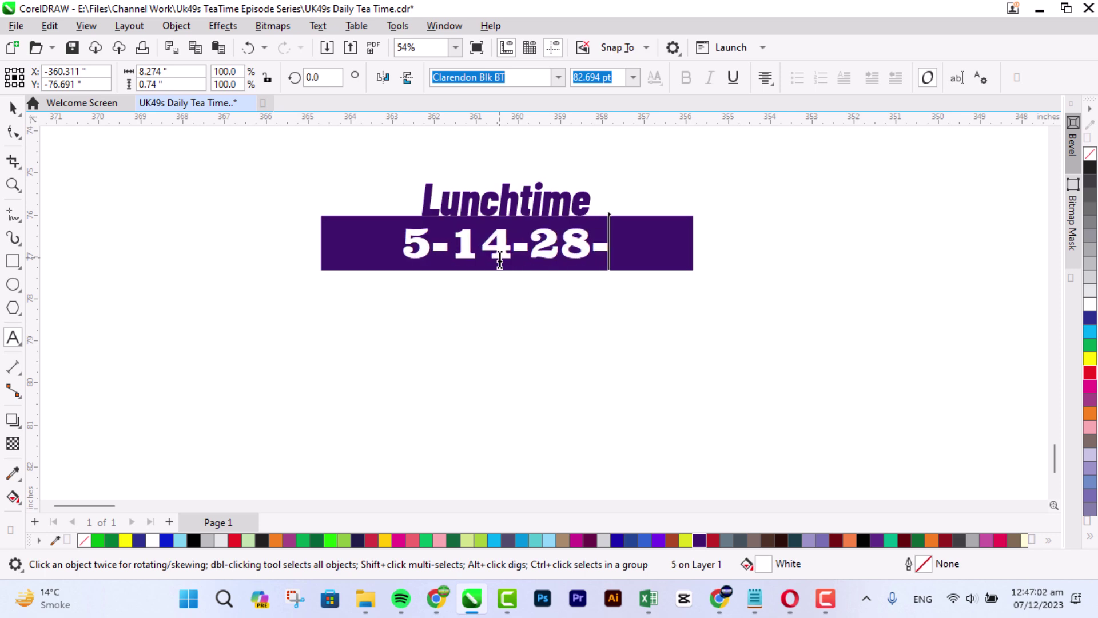
text(35-)
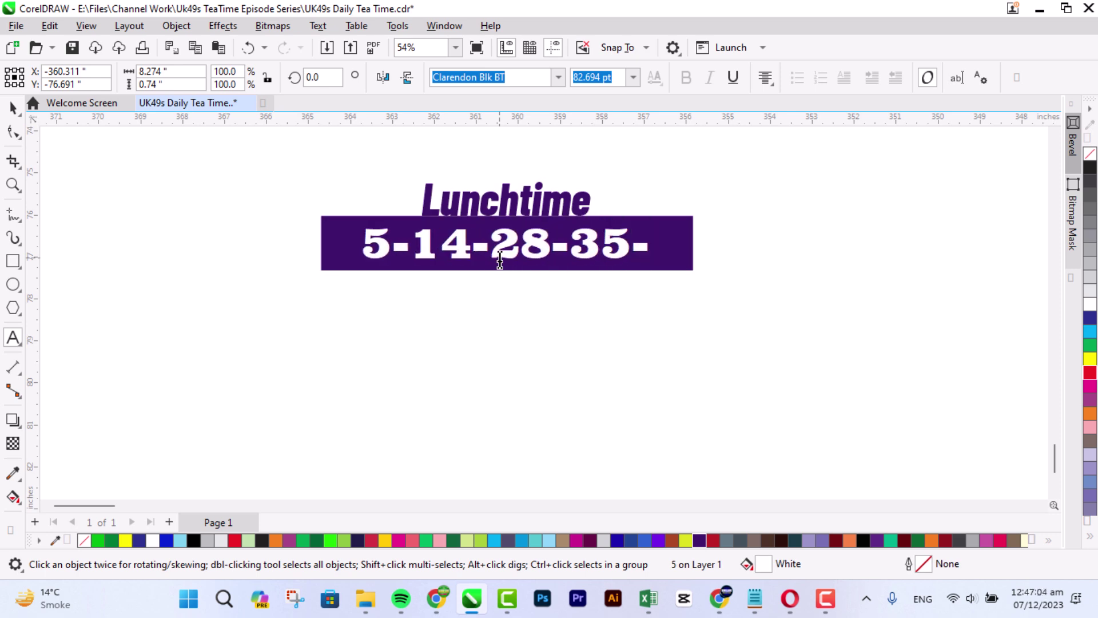
text(49)
key(ctrl+space)
Step: Duplicate the complete 5-14-28-35-49 Lunchtime block about 5 inches straight below it
drag(152, 141, 815, 359)
drag(581, 215, 581, 426)
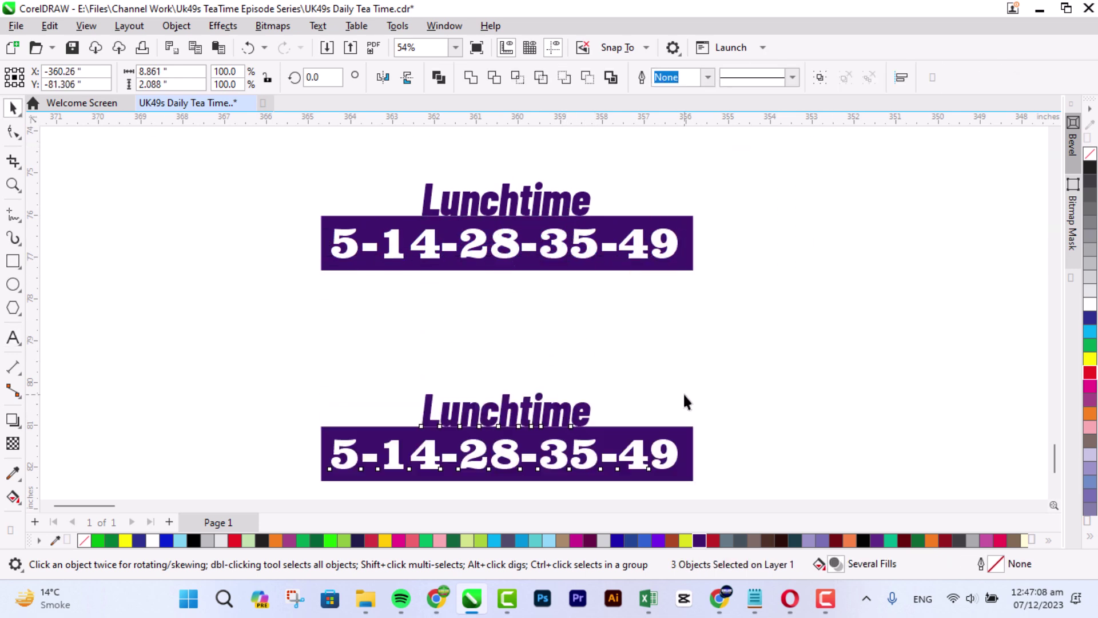
click(685, 400)
Step: Replace the numbers in the lowest Lunchtime block with 9-16-23-34-41
scroll(867, 458, down, 5)
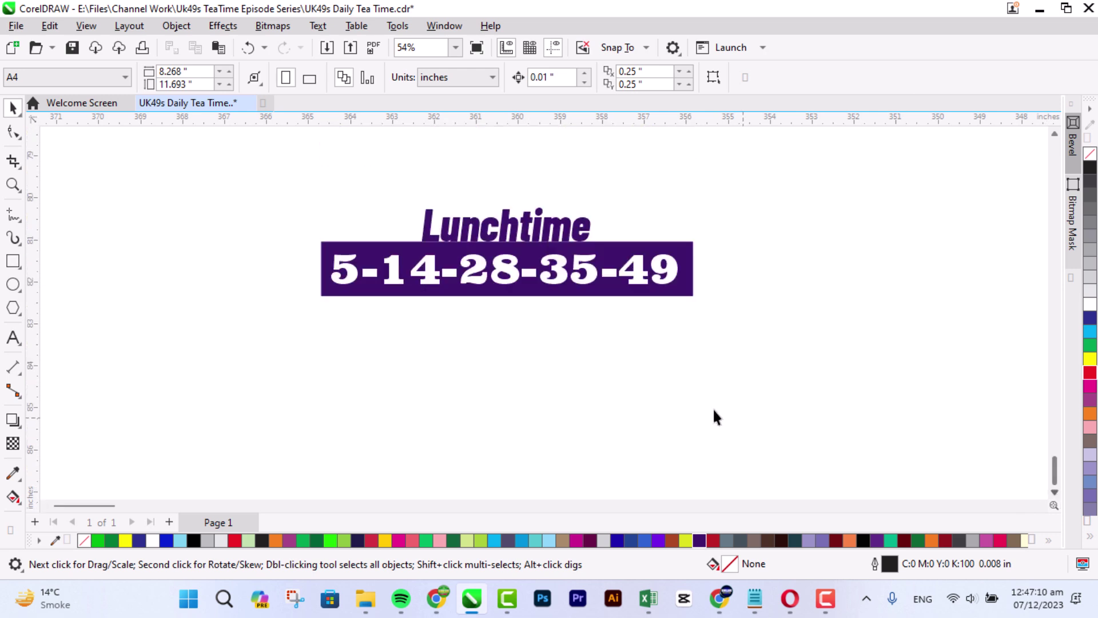
double_click(574, 284)
key(ctrl+a)
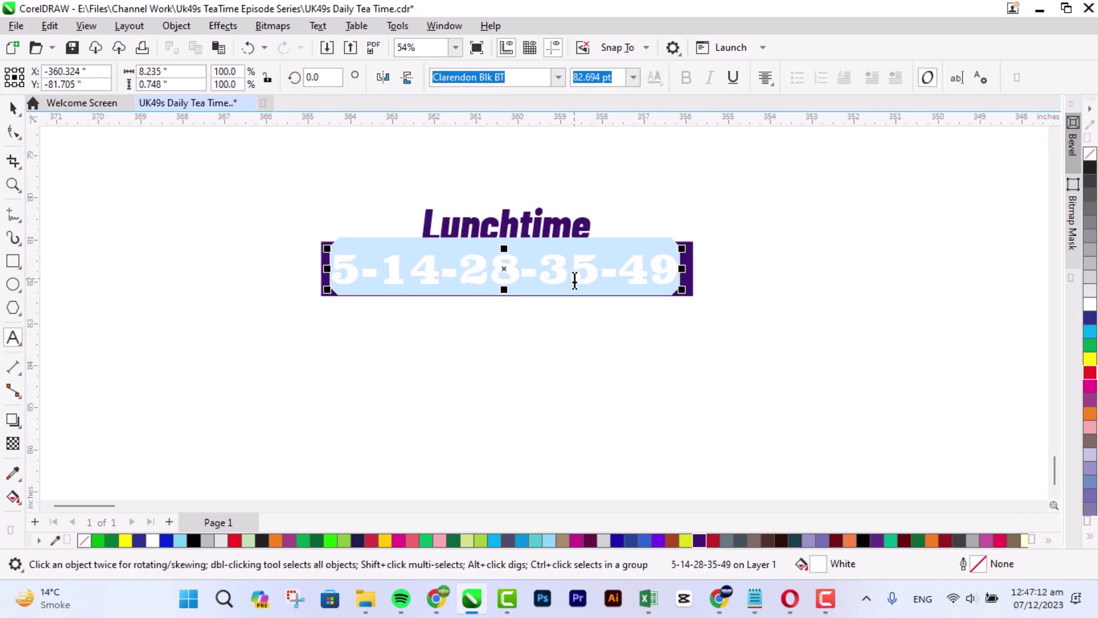
text(9-)
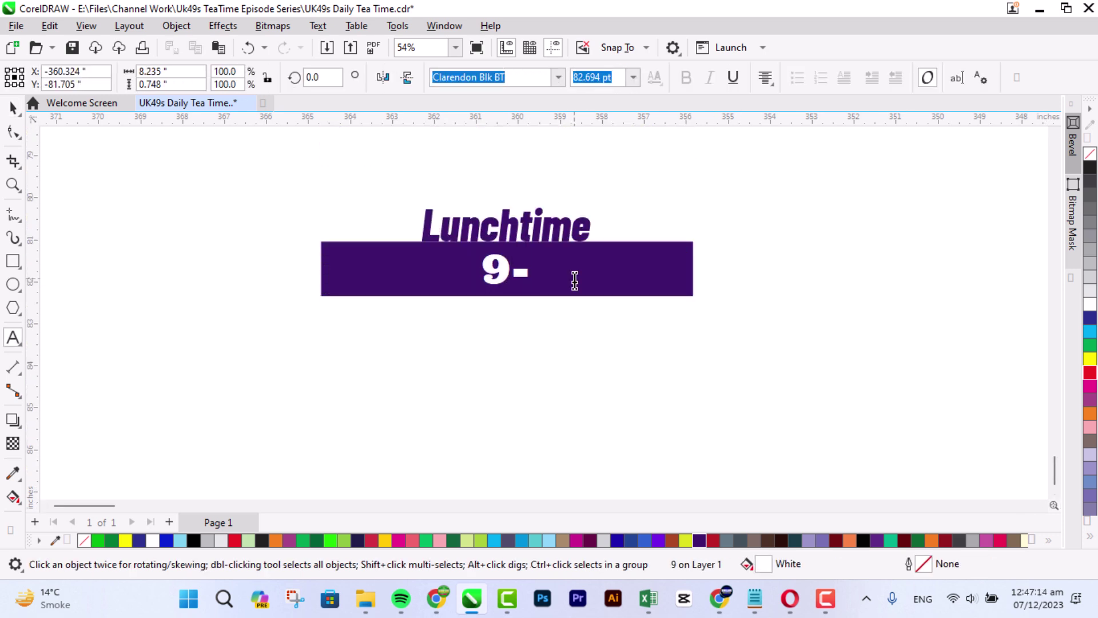
text(16)
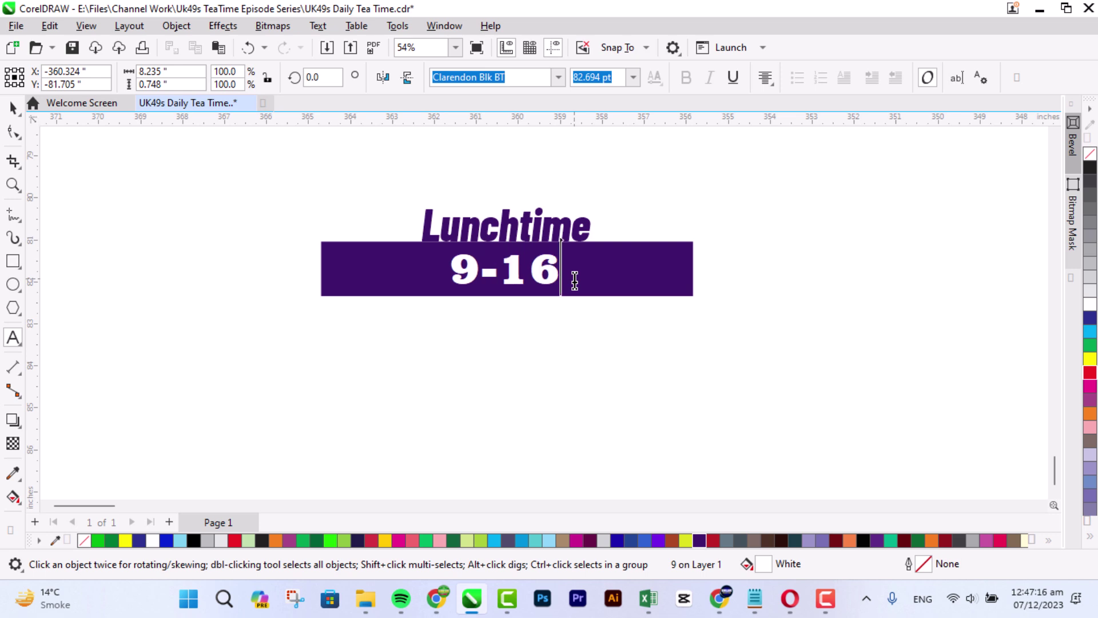
text(-)
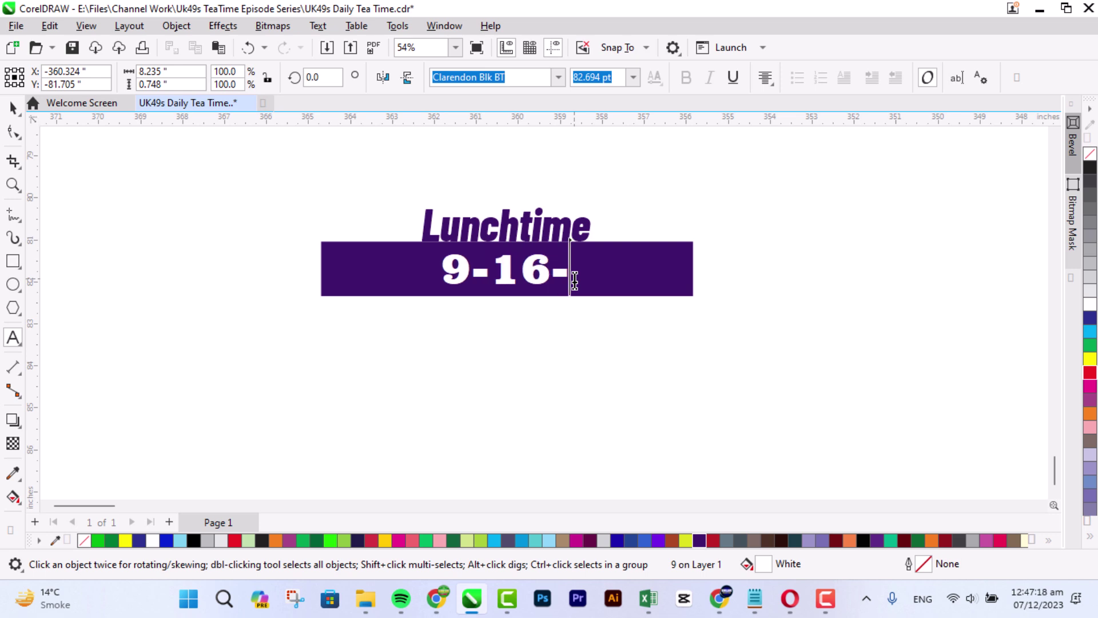
text(23-34-41)
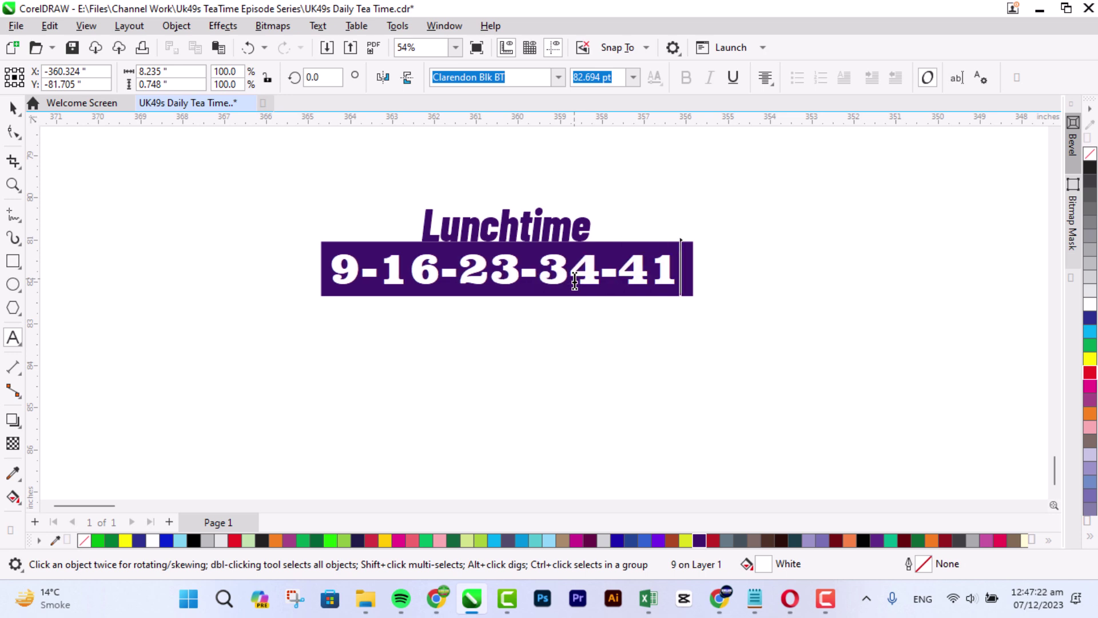
key(ctrl+space)
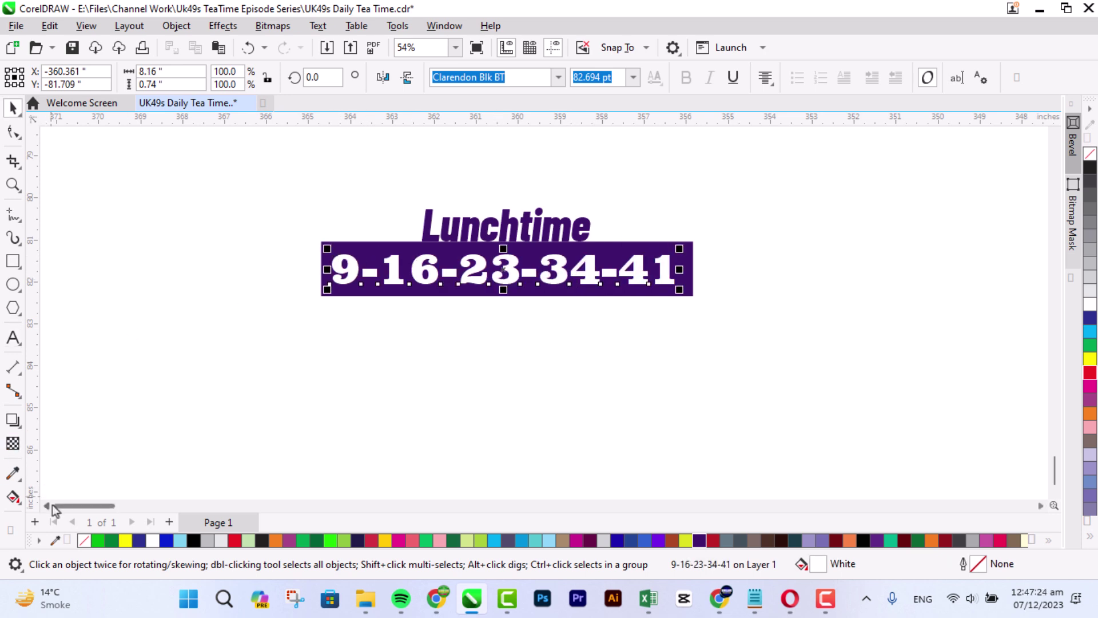
Step: Duplicate the complete 3-11-22-32-40 Lunchtime block about 16.1 inches to the left, level with the original
click(48, 506)
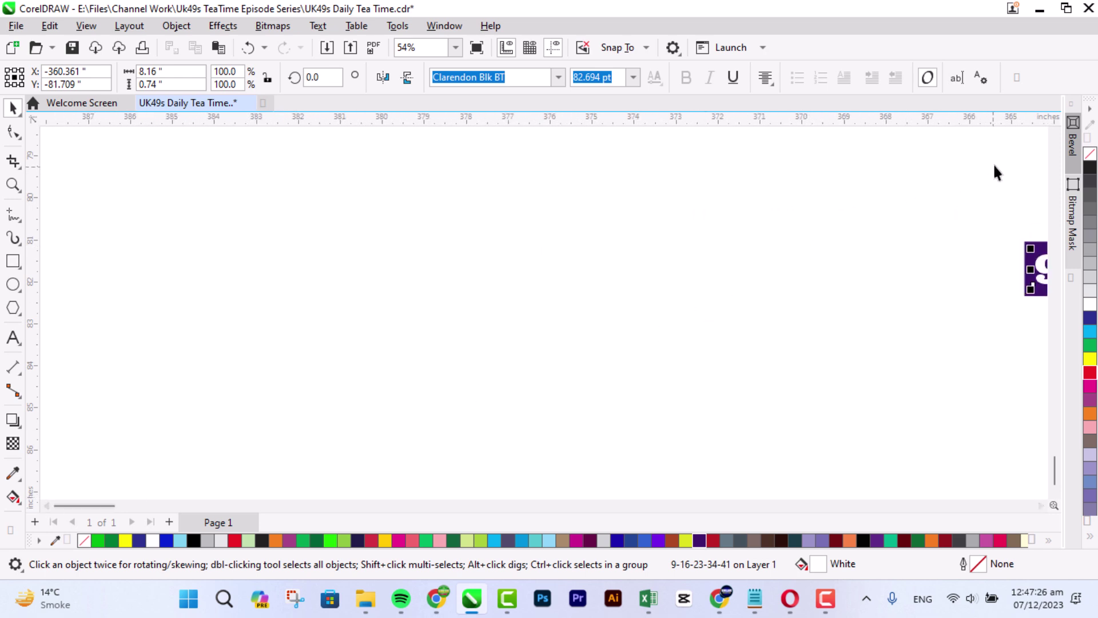
click(1055, 137)
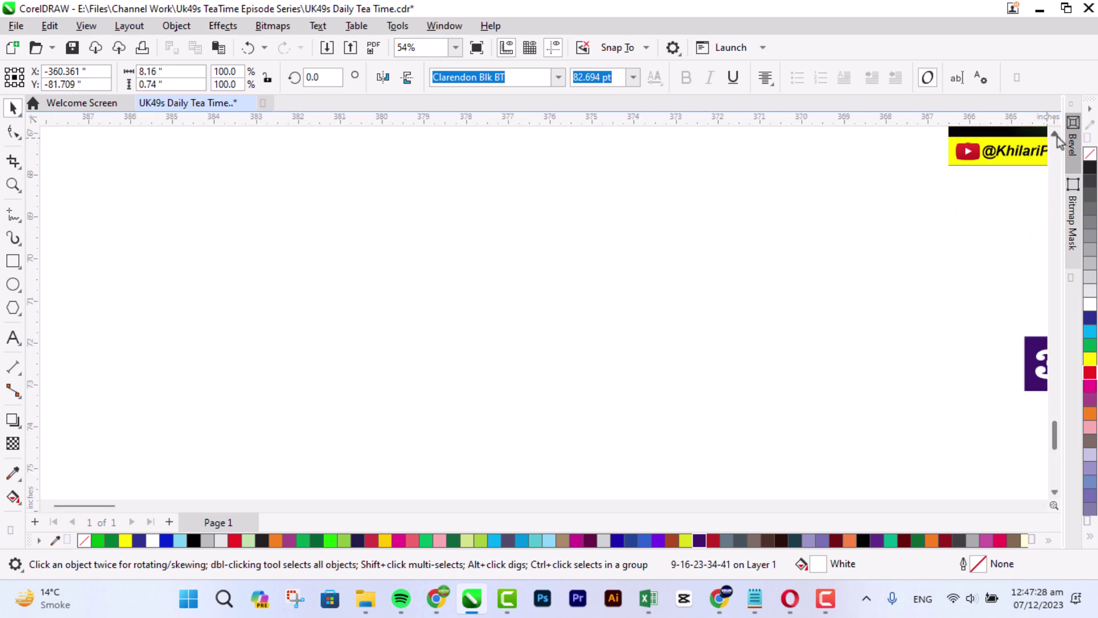
scroll(1046, 503, right, 2)
click(975, 352)
shift+click(973, 345)
shift+click(1031, 315)
drag(1031, 314, 354, 325)
Step: Fill the heading and number box of the copied Lunchtime block with dark green (R14 G99 B58)
click(182, 296)
click(247, 339)
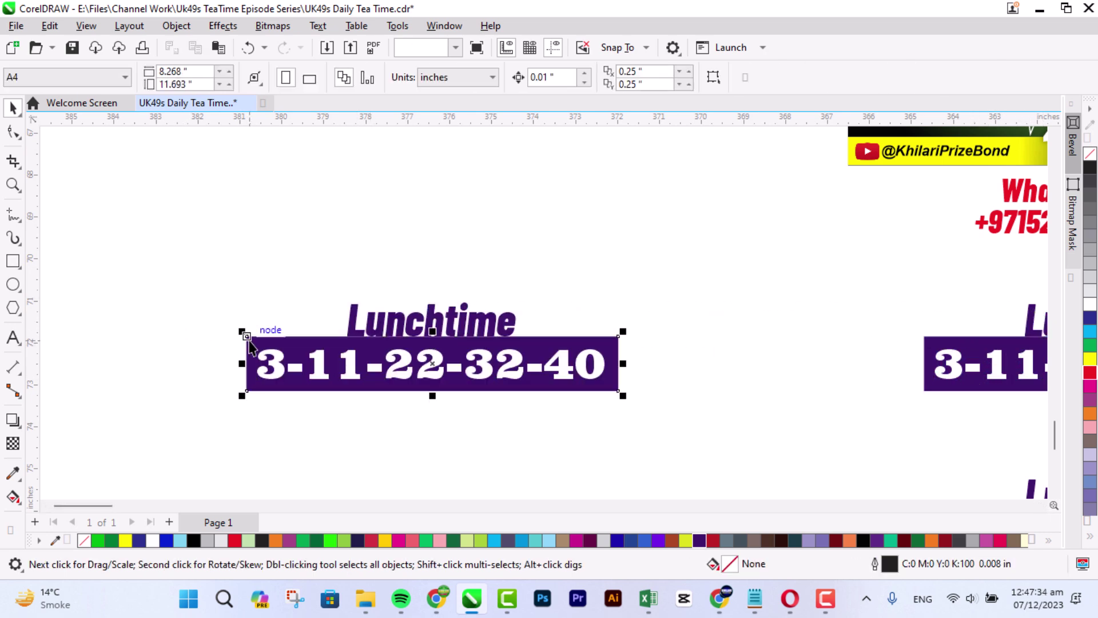
shift+click(354, 324)
click(453, 540)
click(399, 379)
click(399, 380)
Step: Change the heading of the green block to "Teatime"
click(410, 326)
double_click(410, 326)
drag(421, 324, 271, 324)
drag(441, 324, 147, 321)
key(BackSpace)
text(Te)
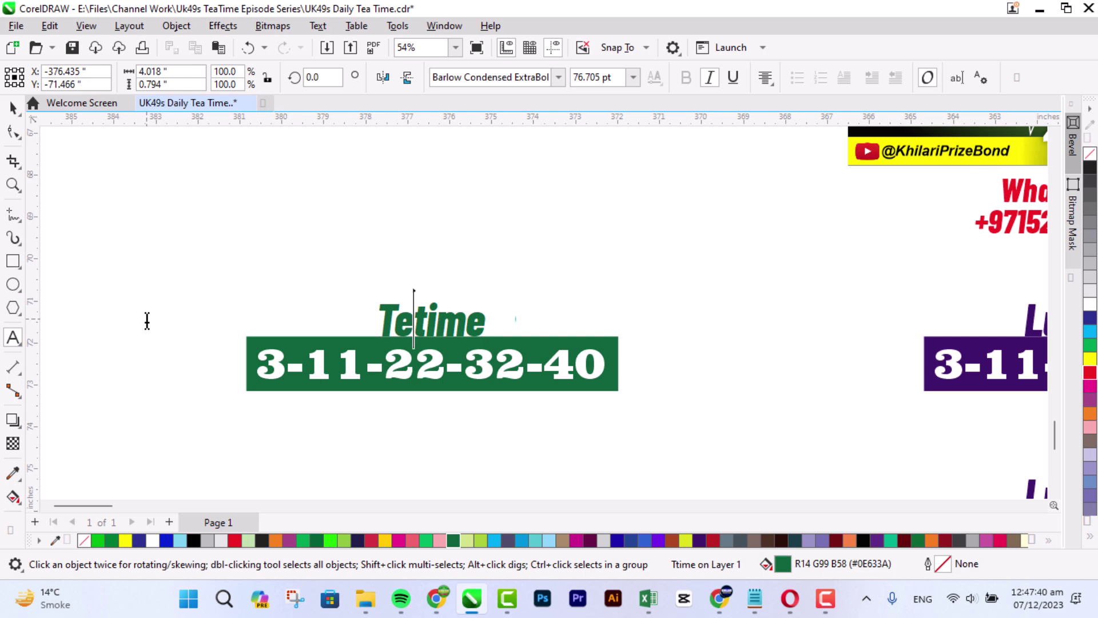
text(a)
key(Escape)
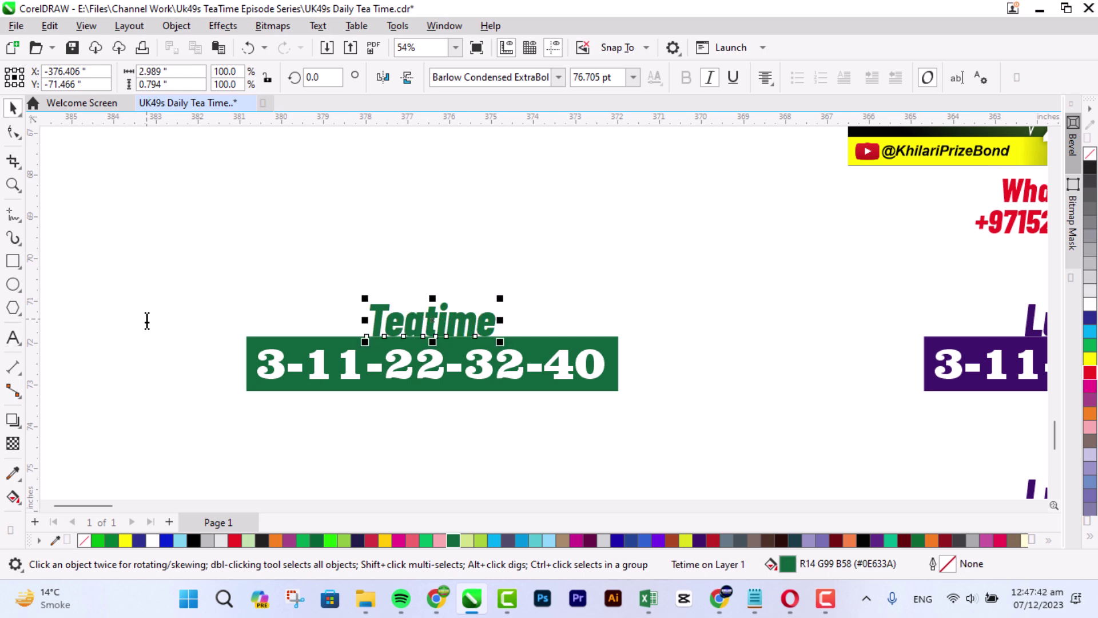
Step: Replace the numbers in the green Teatime box with 8-17-20-38-46
click(448, 371)
double_click(438, 366)
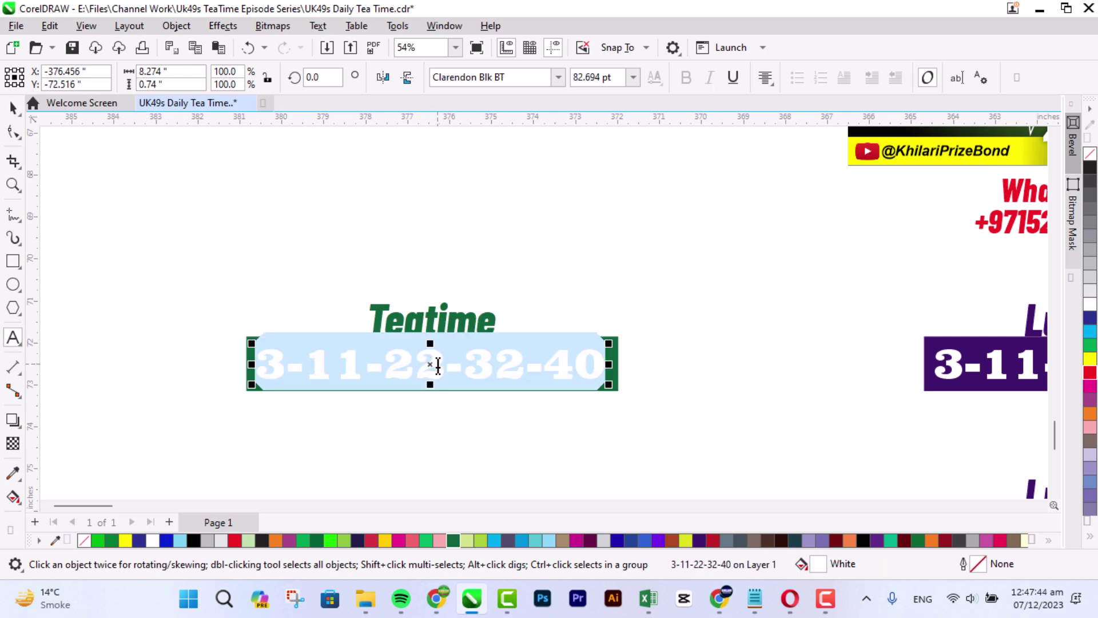
text(8-17-)
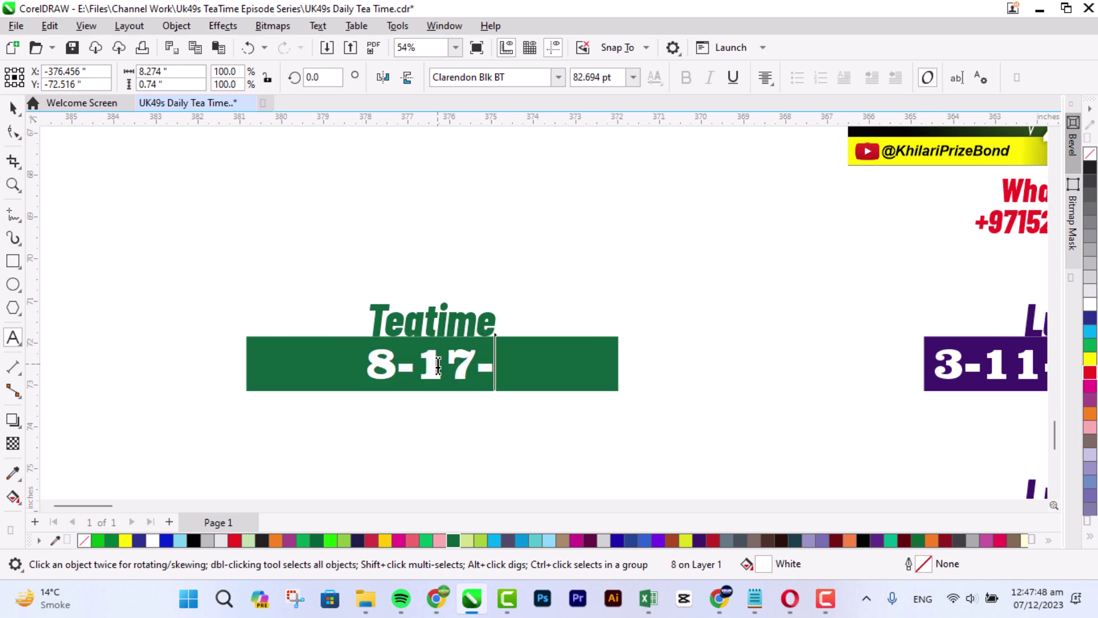
text(20-)
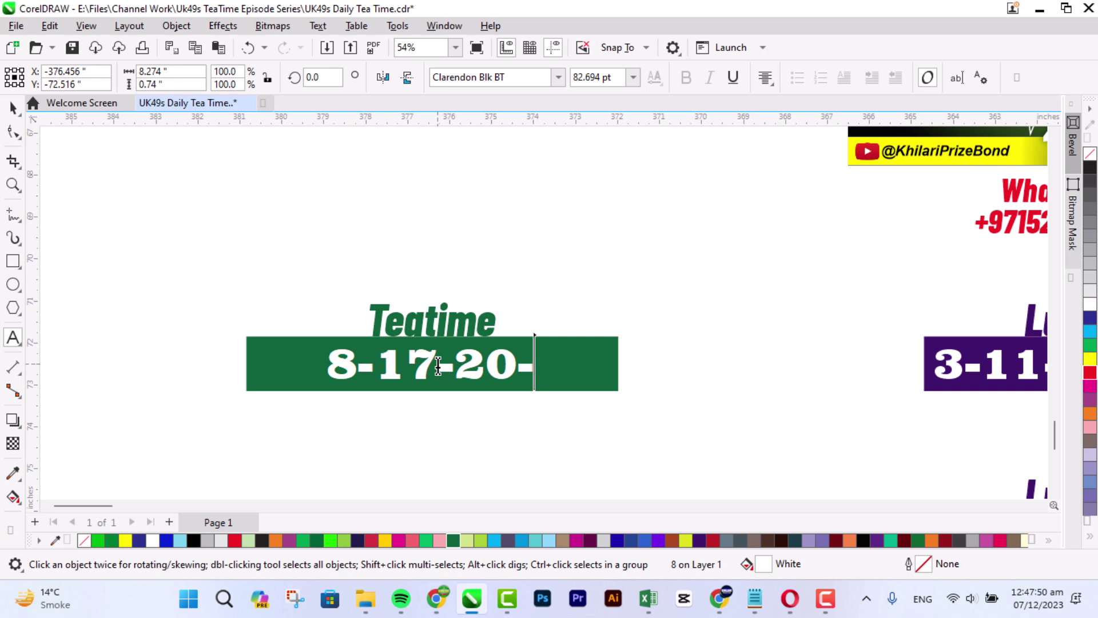
text(38-46)
key(ctrl+space)
Step: Duplicate the complete 8-17-20-38-46 Teatime block about 4.3 inches straight below it
drag(180, 265, 864, 492)
scroll(1050, 498, down, 3)
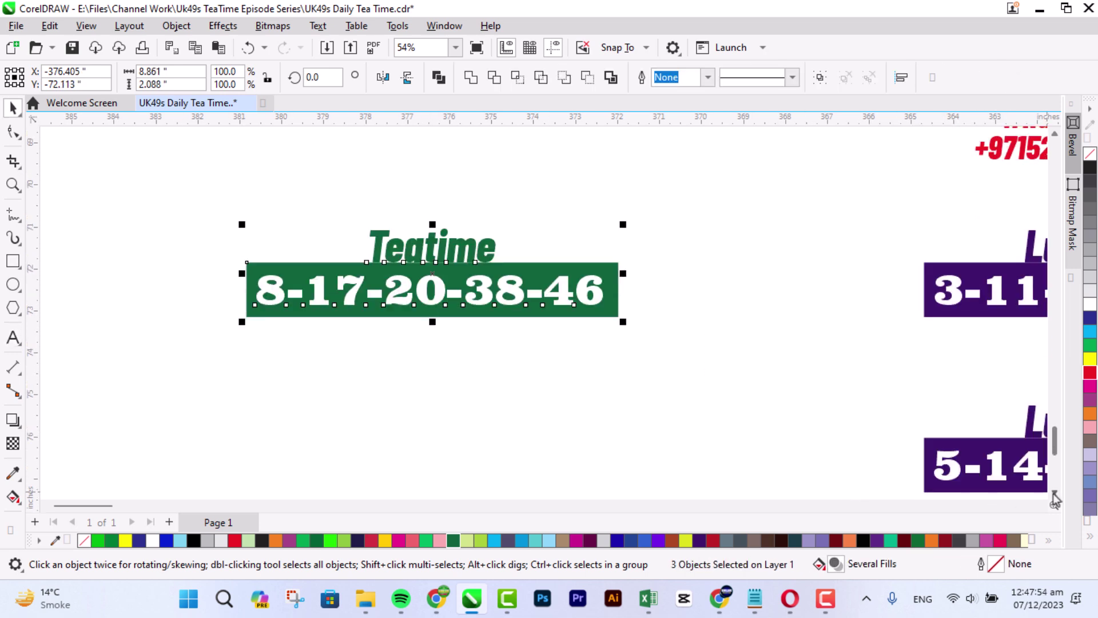
drag(504, 154, 504, 336)
Step: Replace the numbers in the second Teatime block with 2-15-25-39-44
scroll(364, 335, up, 1)
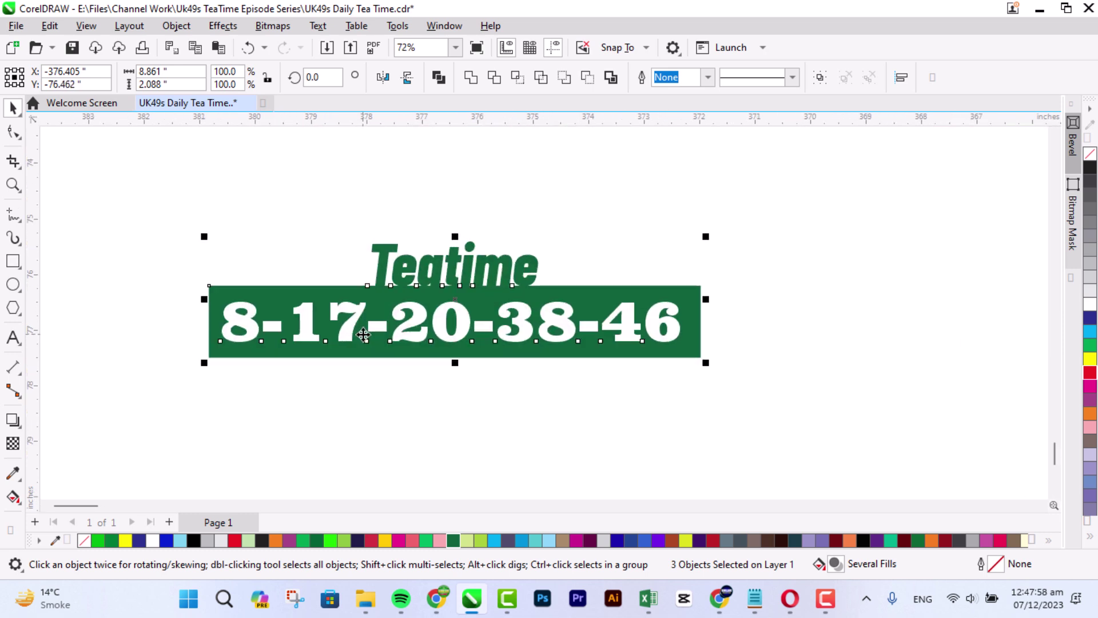
click(382, 407)
click(441, 335)
double_click(441, 335)
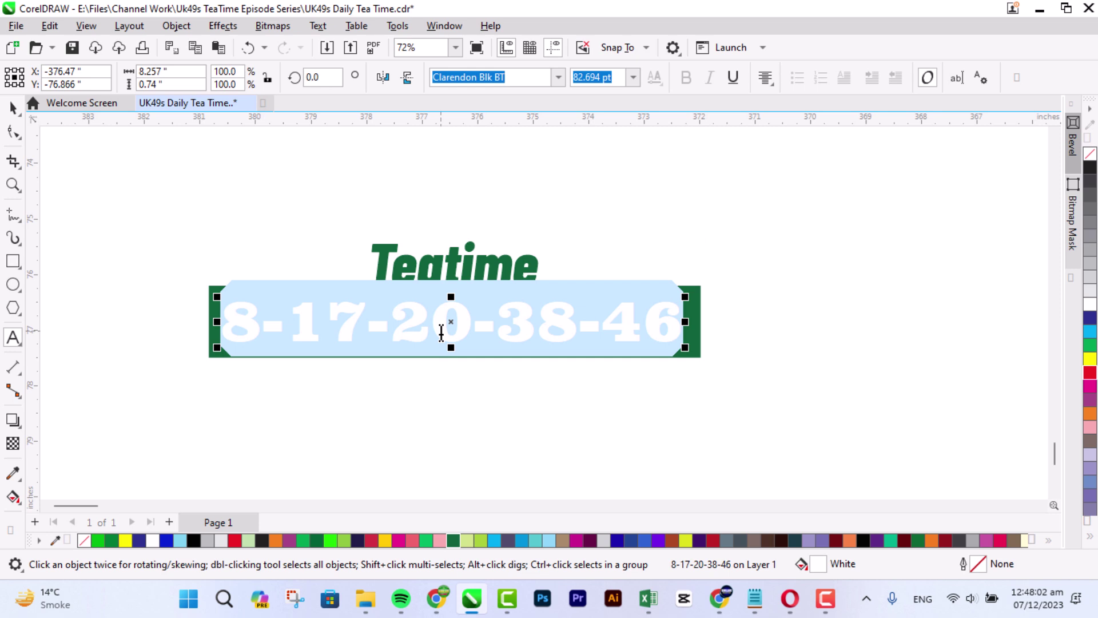
text(2-15-)
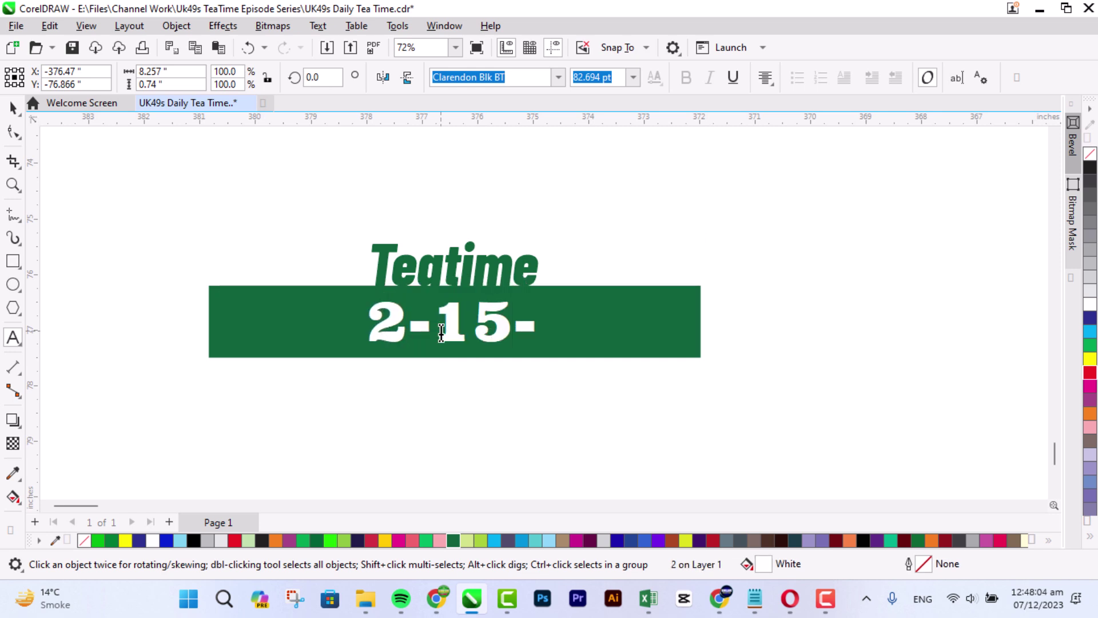
text(25-3)
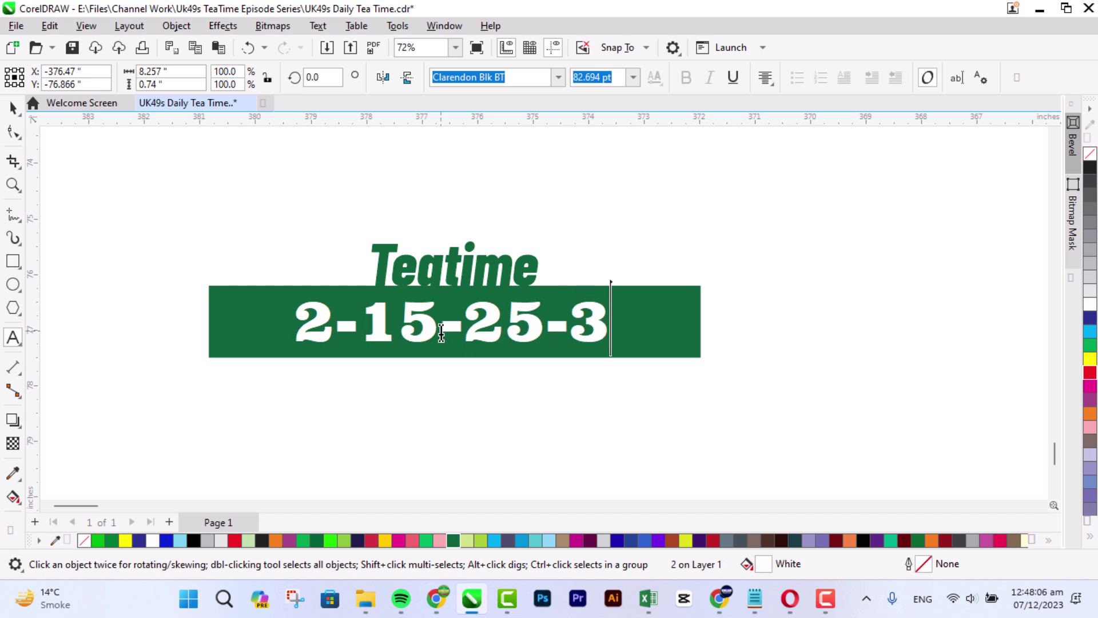
text(9-44)
key(ctrl+space)
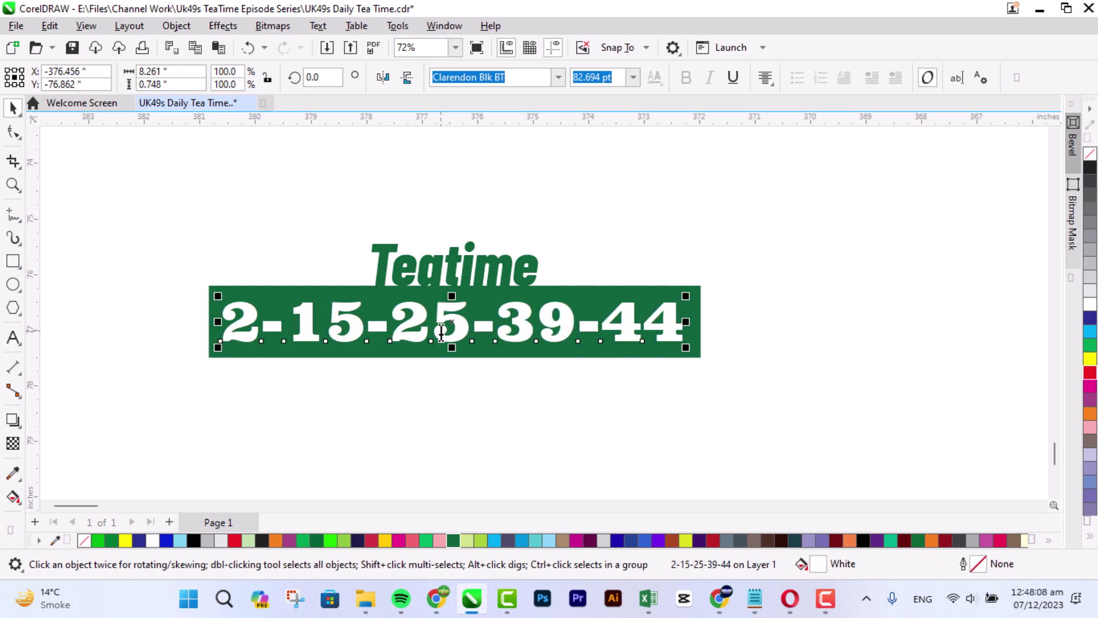
Step: Duplicate the complete 2-15-25-39-44 Teatime block about 4.7 inches straight below it
drag(160, 196, 780, 392)
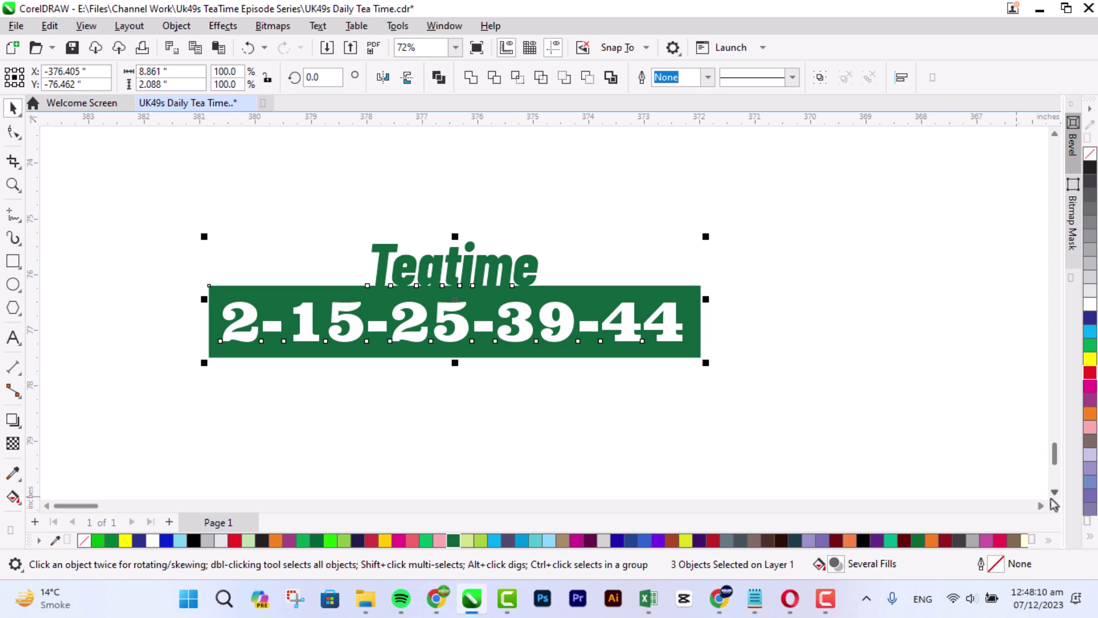
click(1055, 494)
click(1054, 494)
Step: Replace the numbers in the lowest Teatime block with 6-11-27-36-42
click(1055, 494)
drag(523, 197, 526, 459)
right_click(526, 459)
click(608, 376)
click(1055, 494)
click(1054, 494)
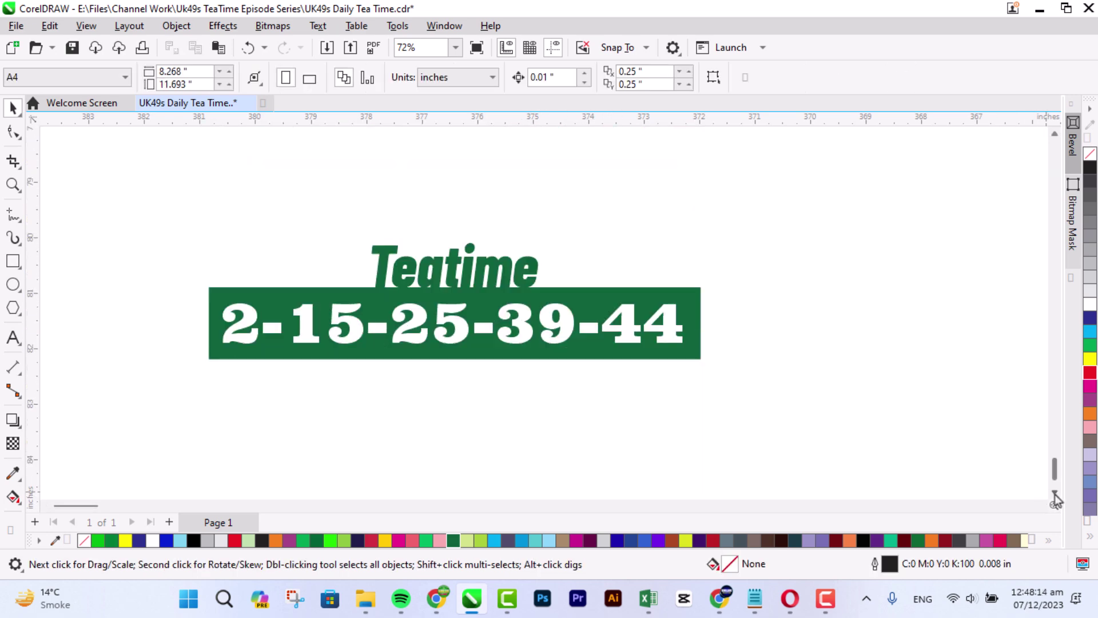
click(1054, 494)
double_click(619, 296)
key(ctrl+a)
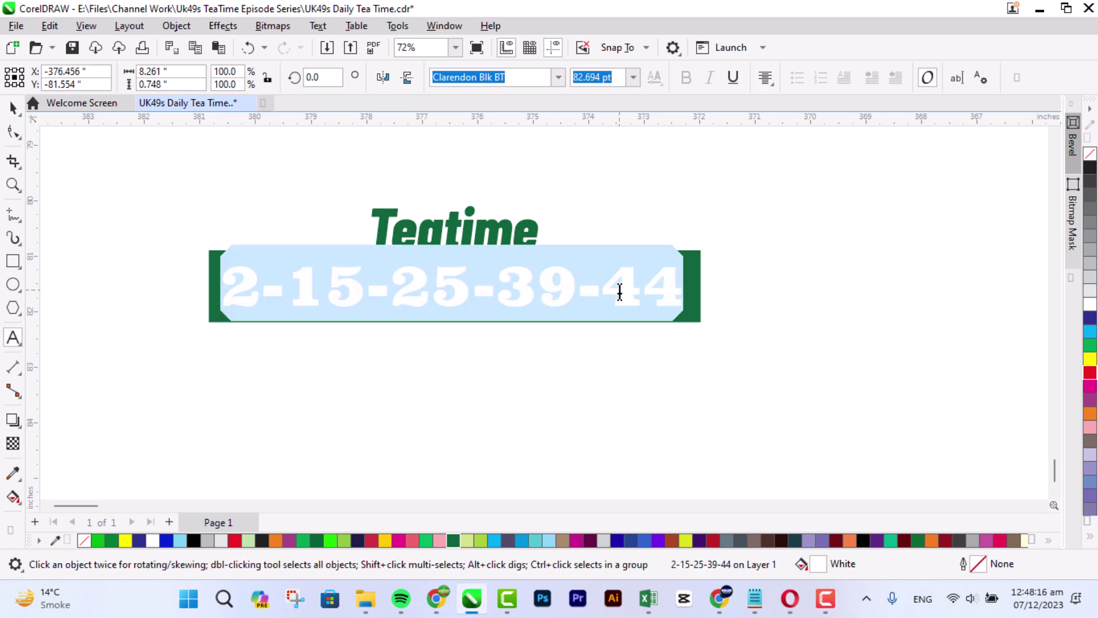
text(6-)
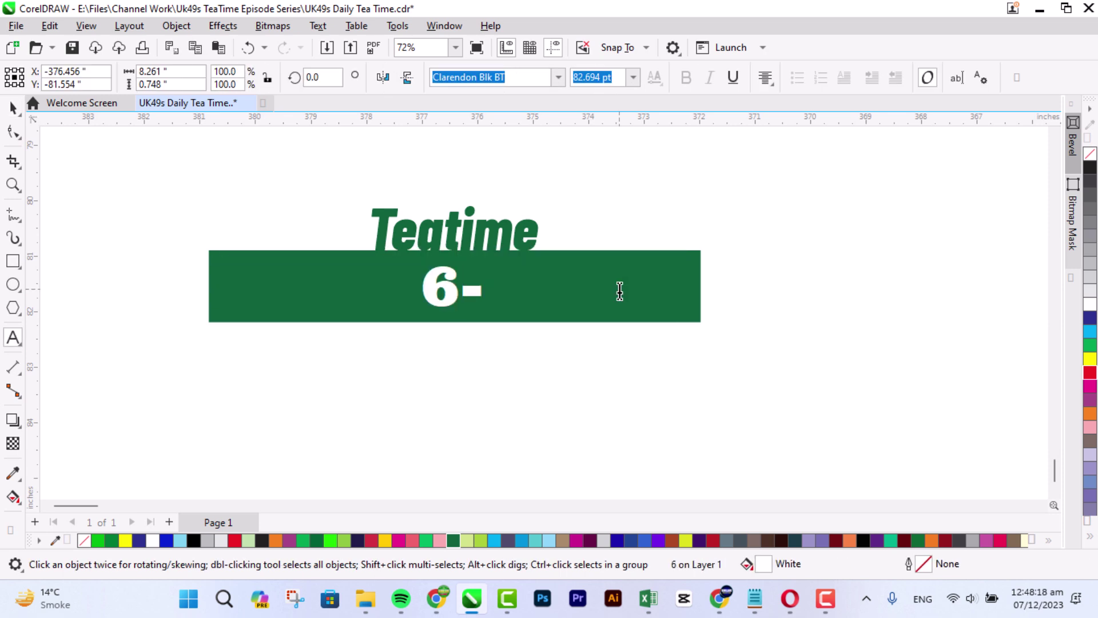
text(11-27-36-42)
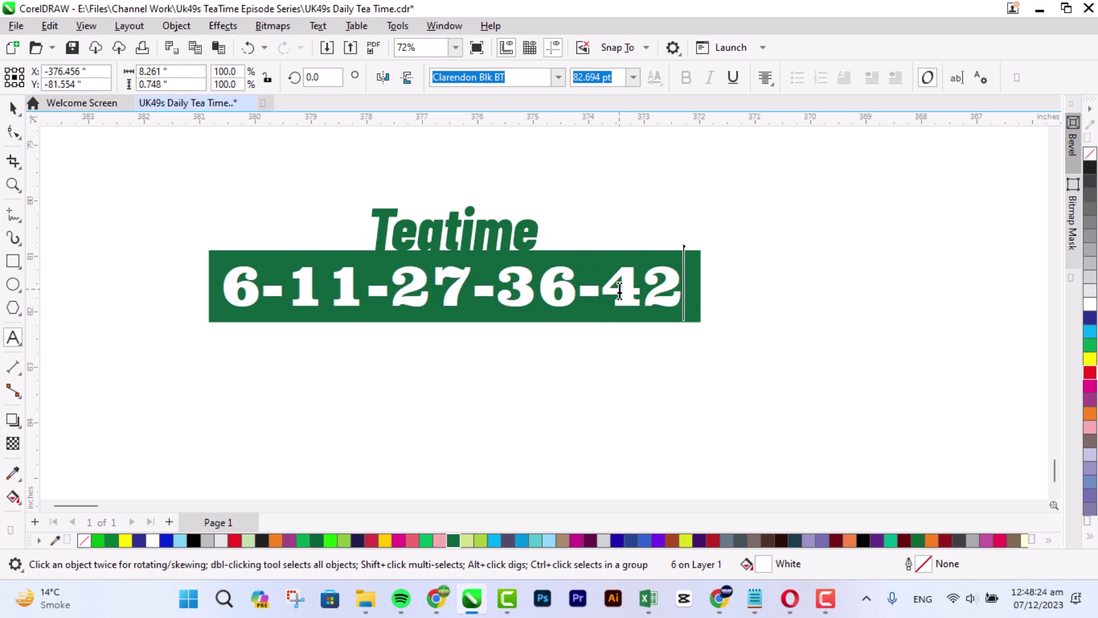
key(ctrl+space)
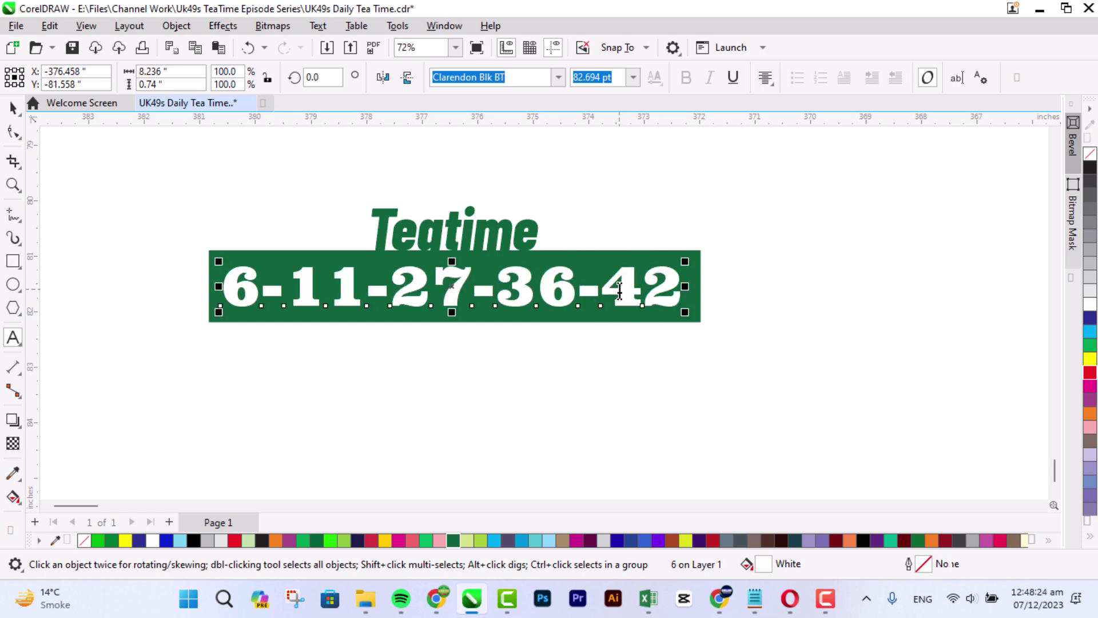
click(1038, 509)
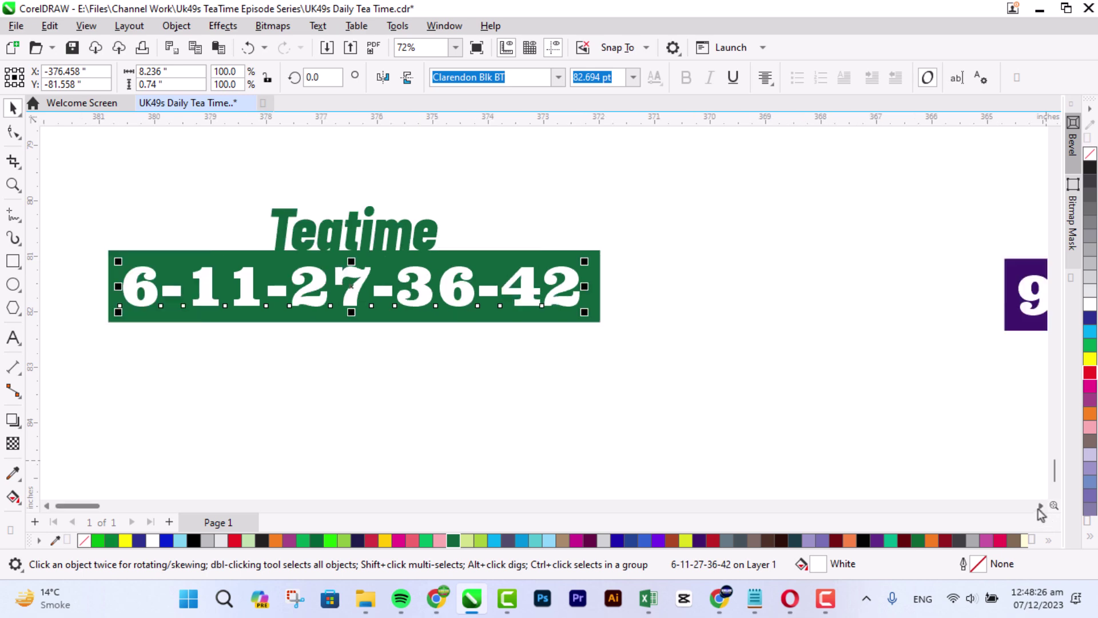
click(1052, 137)
scroll(1055, 140, up, 6)
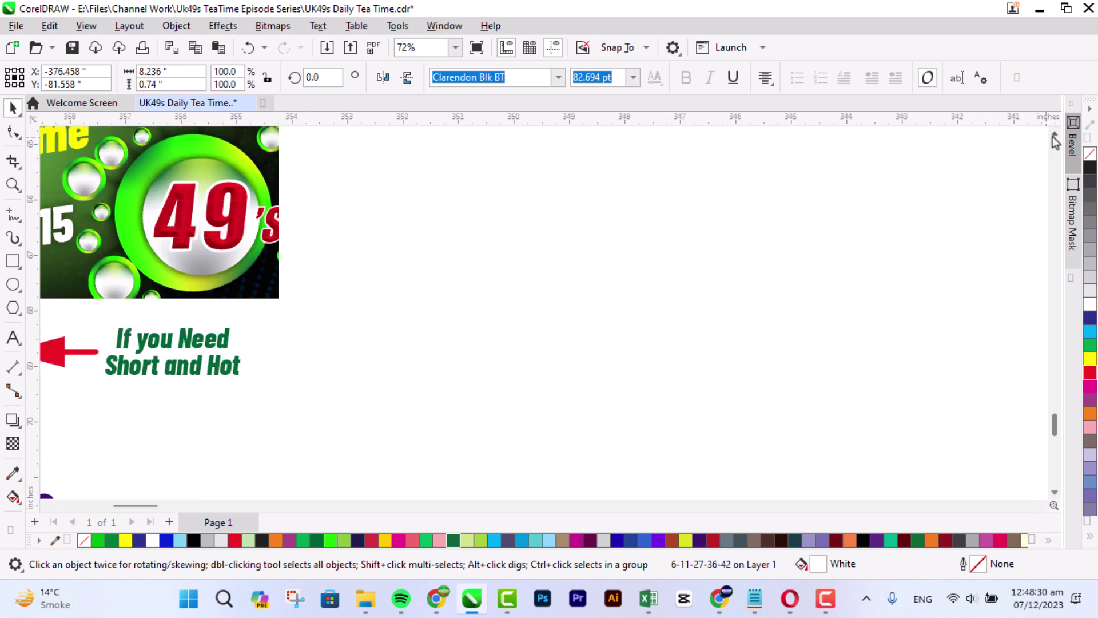
click(47, 507)
click(47, 507)
click(48, 507)
click(47, 506)
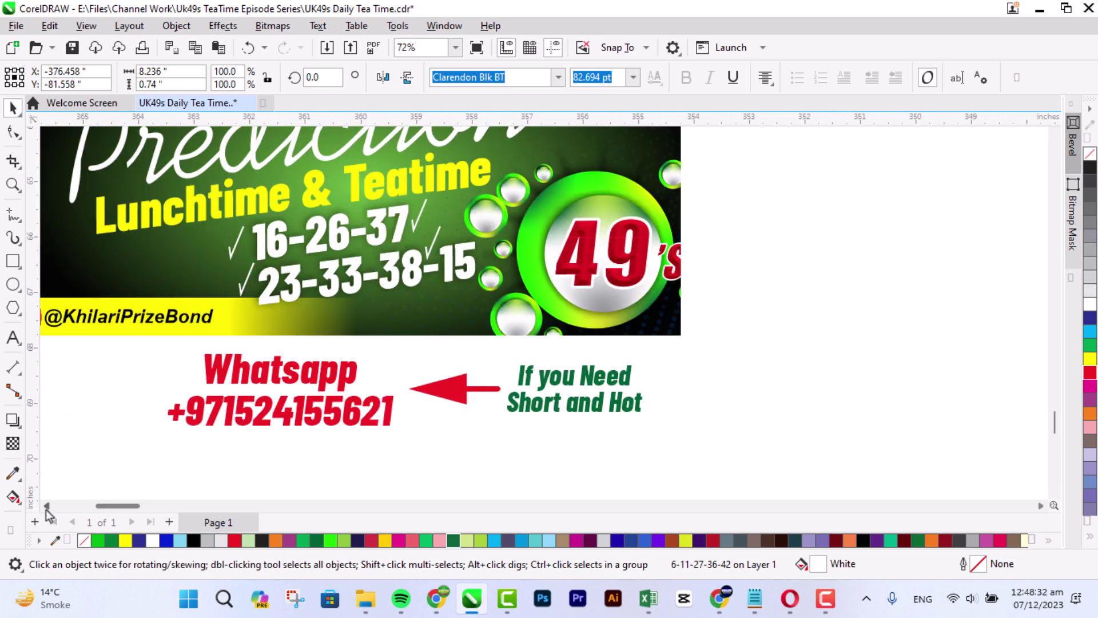
click(47, 507)
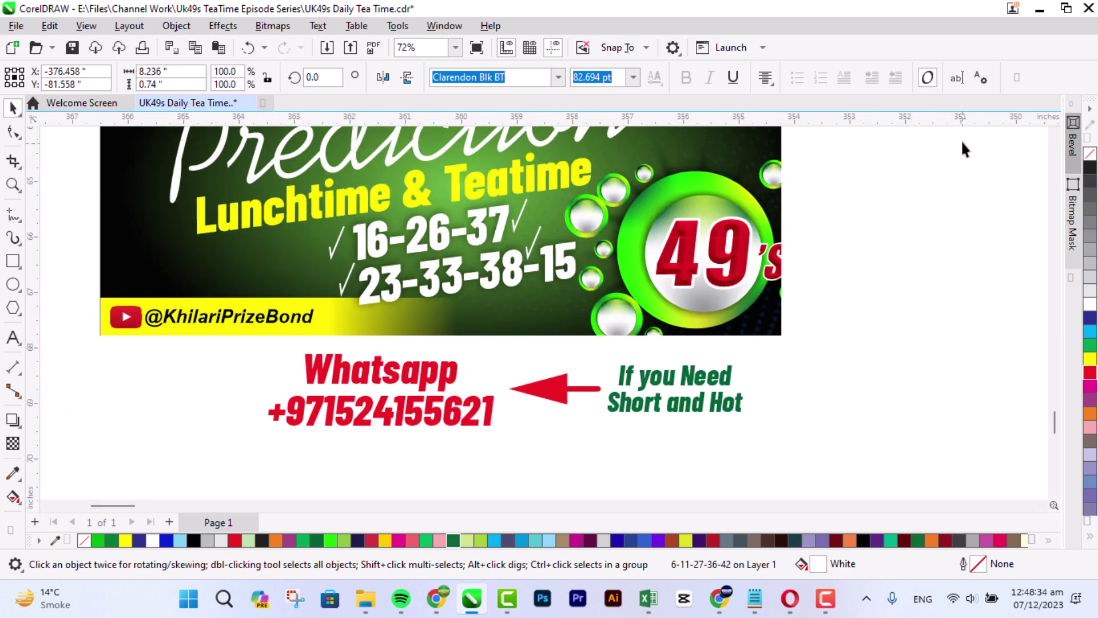